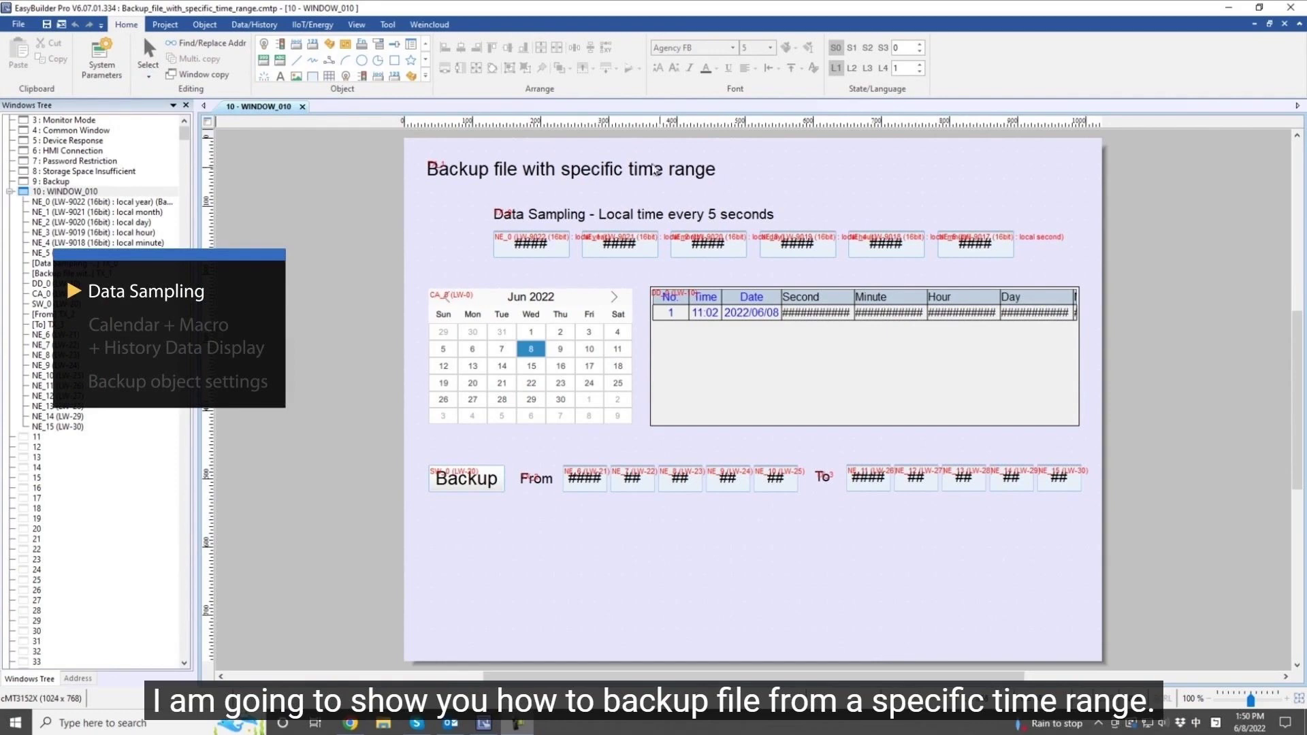
# Set data sampling entry 1 to log six words from LW-9017 every 5 s into HMI memory
pyautogui.click(254, 25)
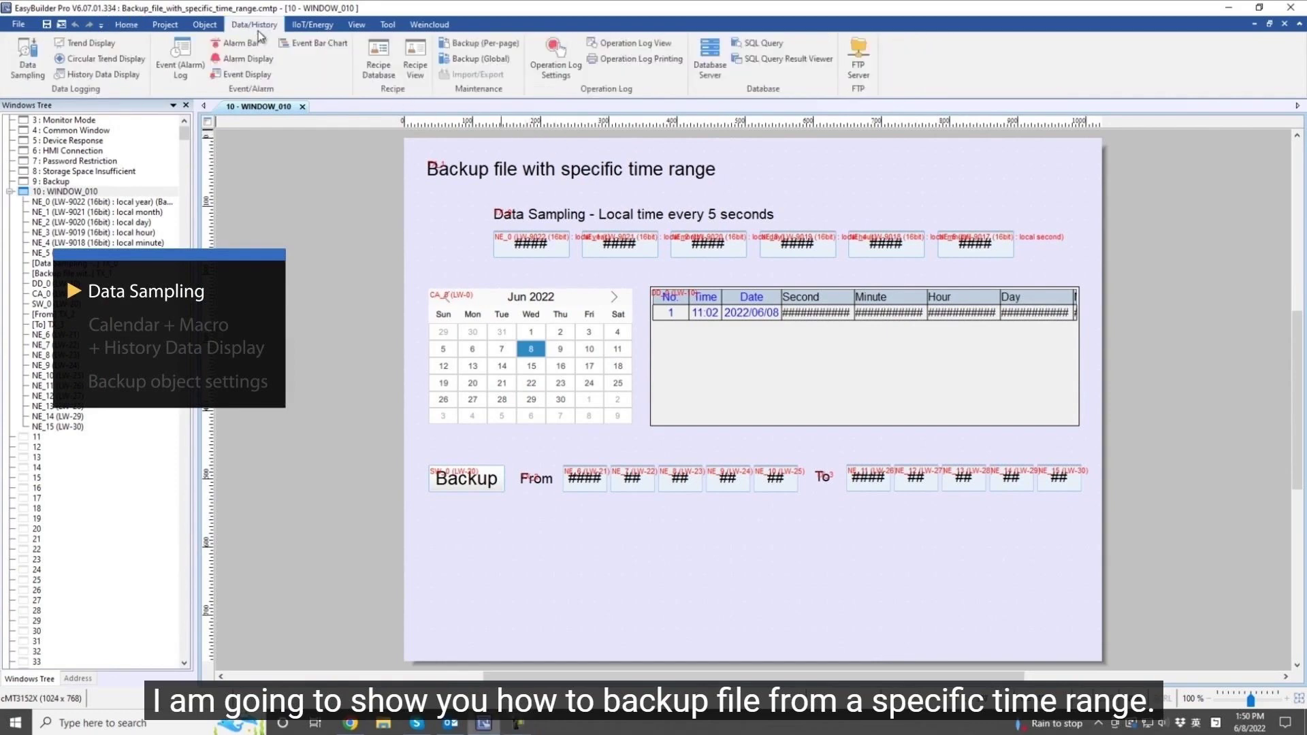
pyautogui.click(28, 65)
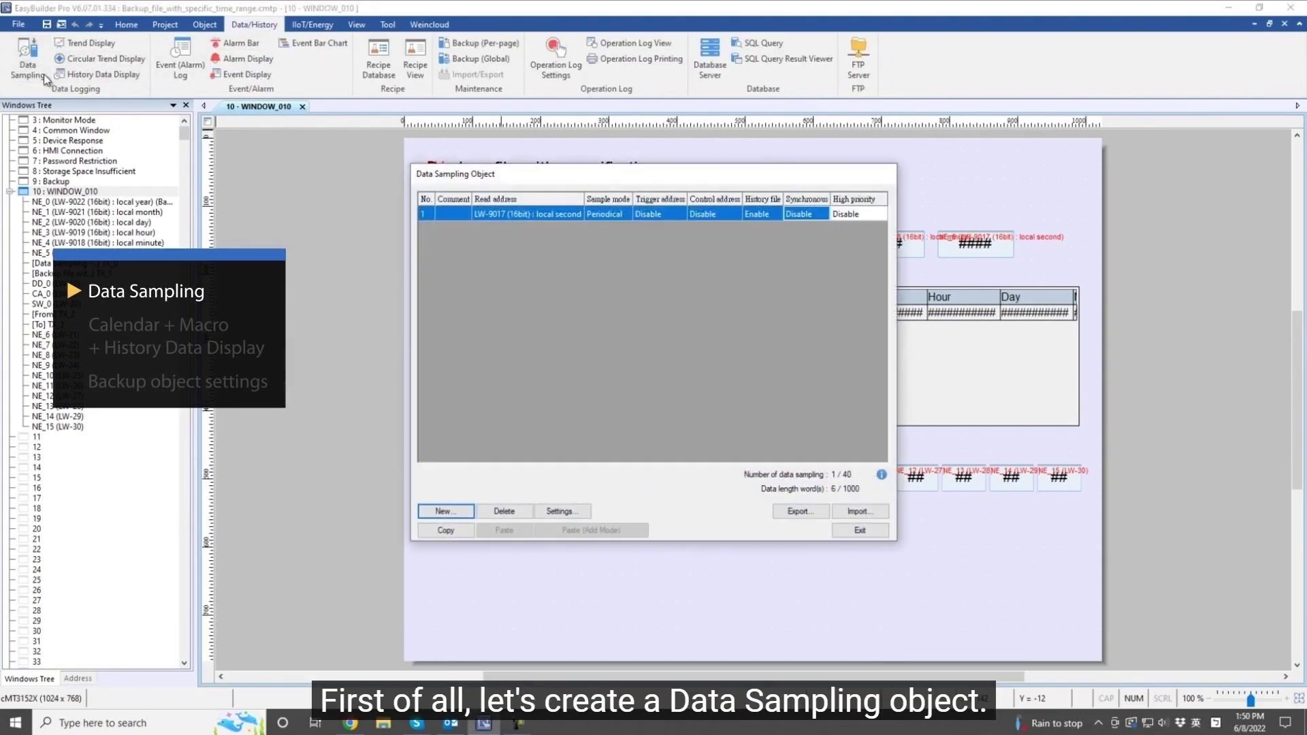
pyautogui.doubleClick(571, 215)
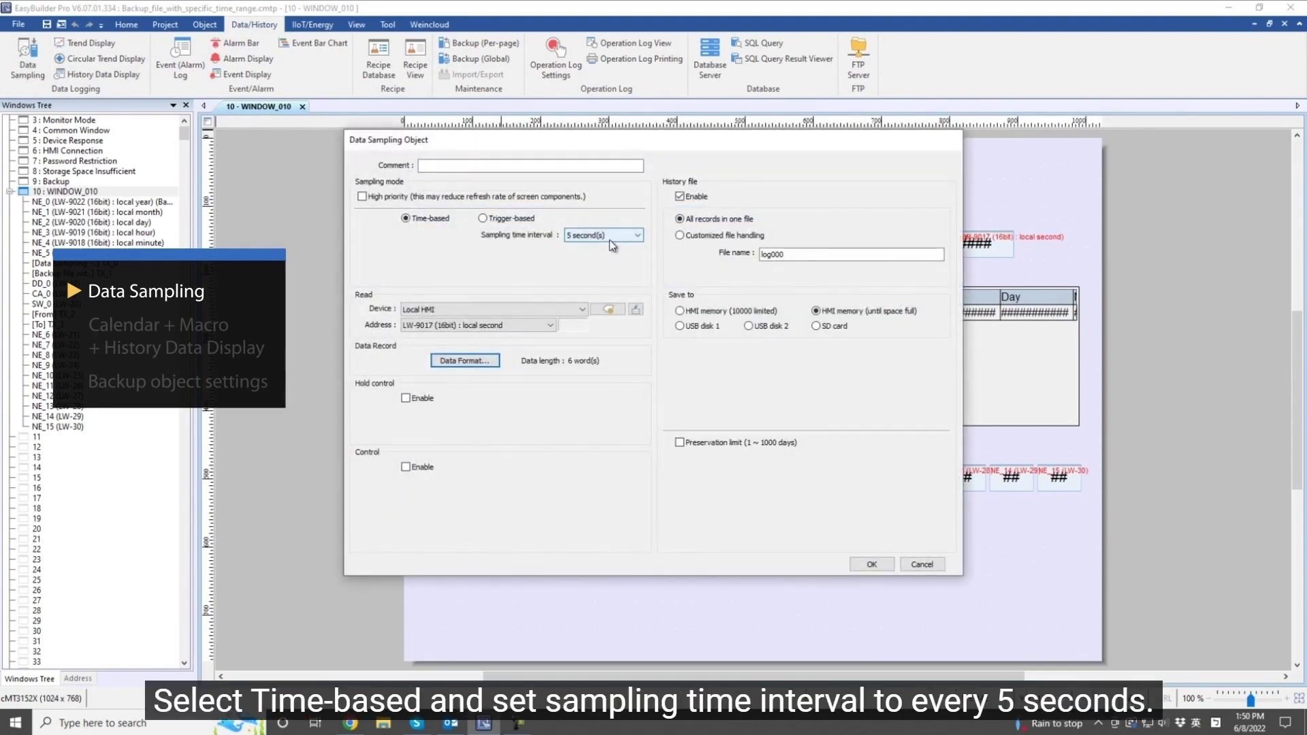
pyautogui.click(551, 325)
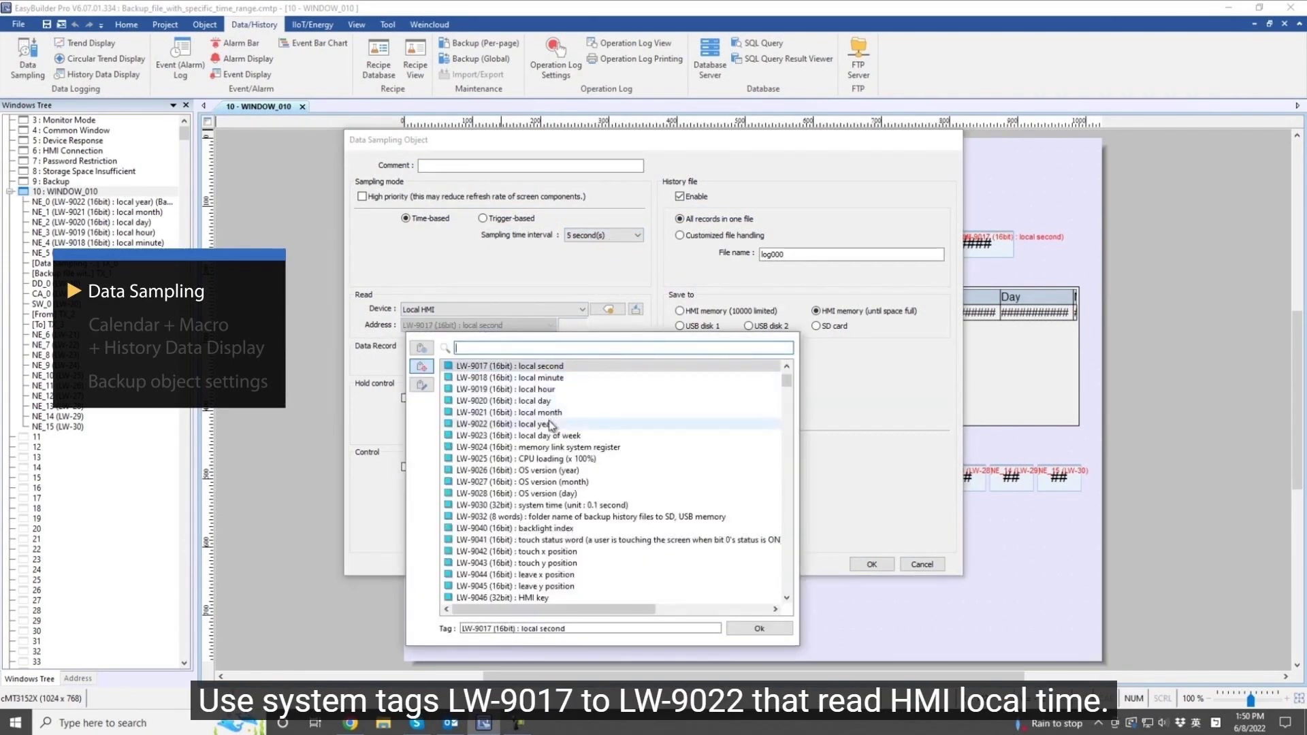
pyautogui.press('Escape')
pyautogui.click(439, 360)
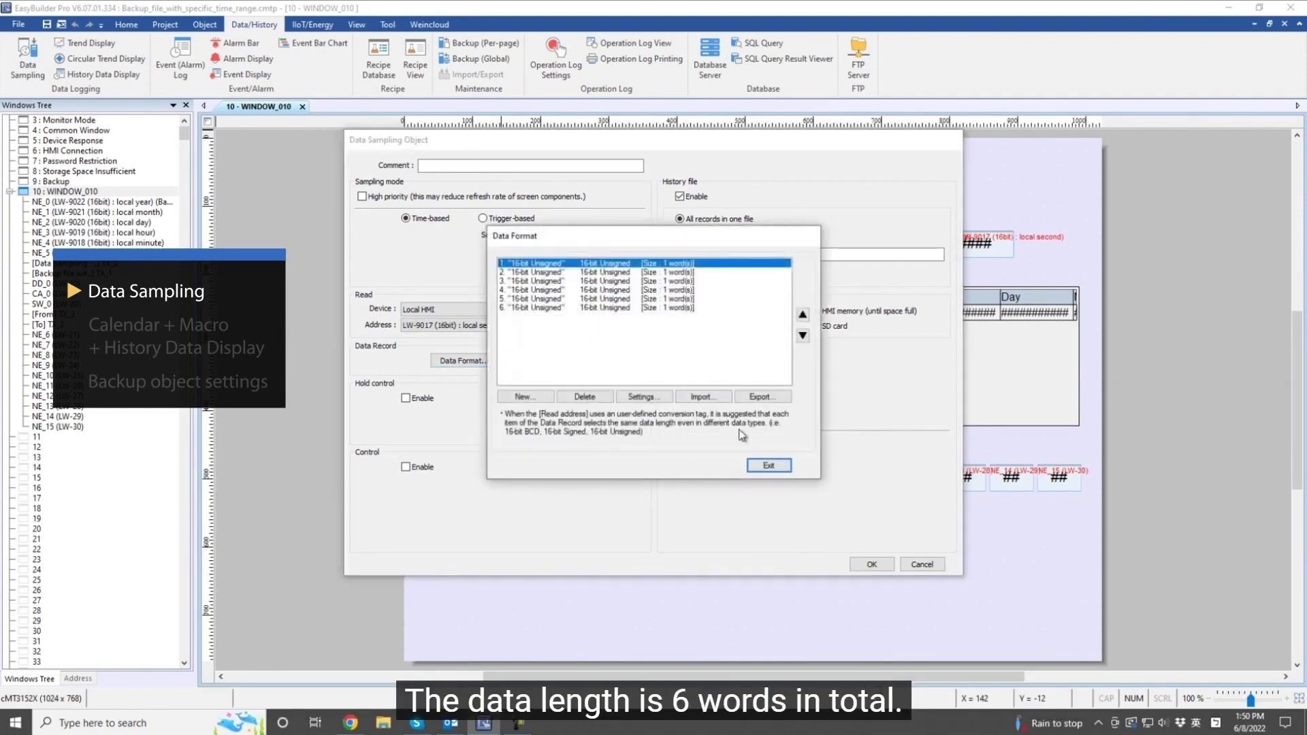
pyautogui.click(768, 465)
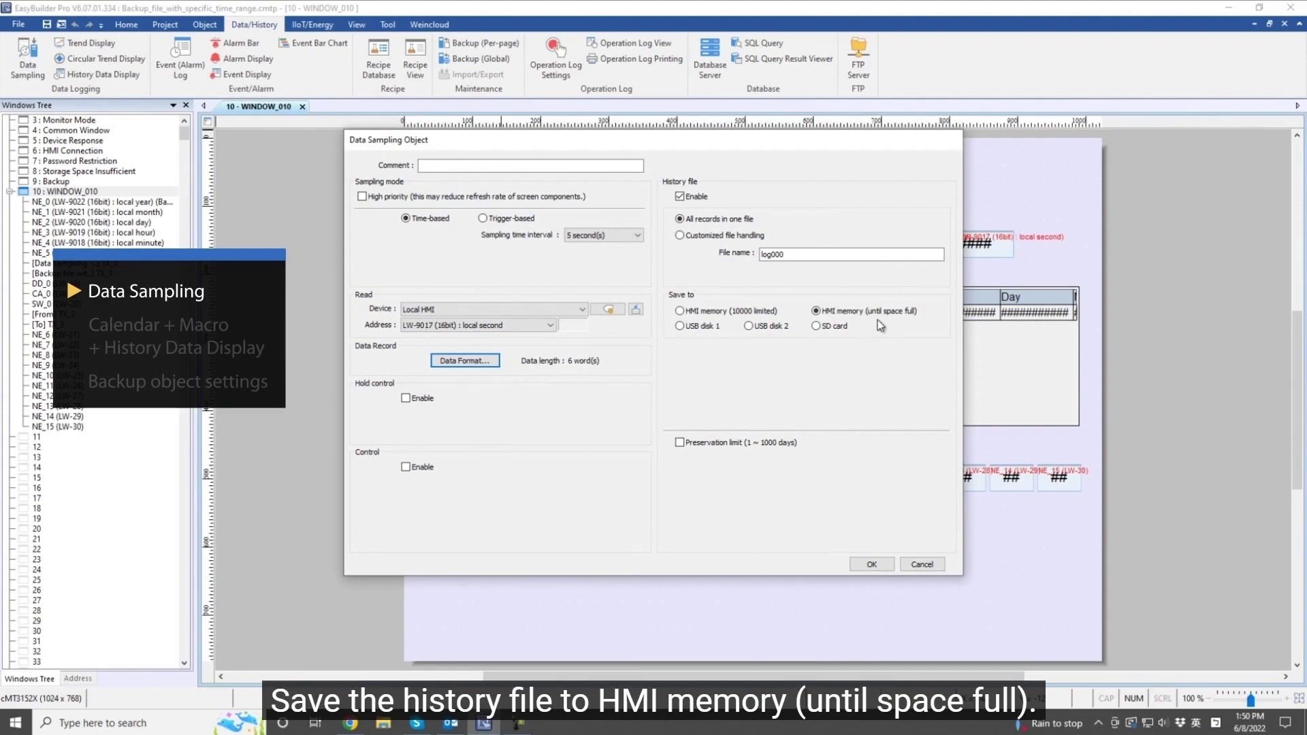
pyautogui.click(872, 564)
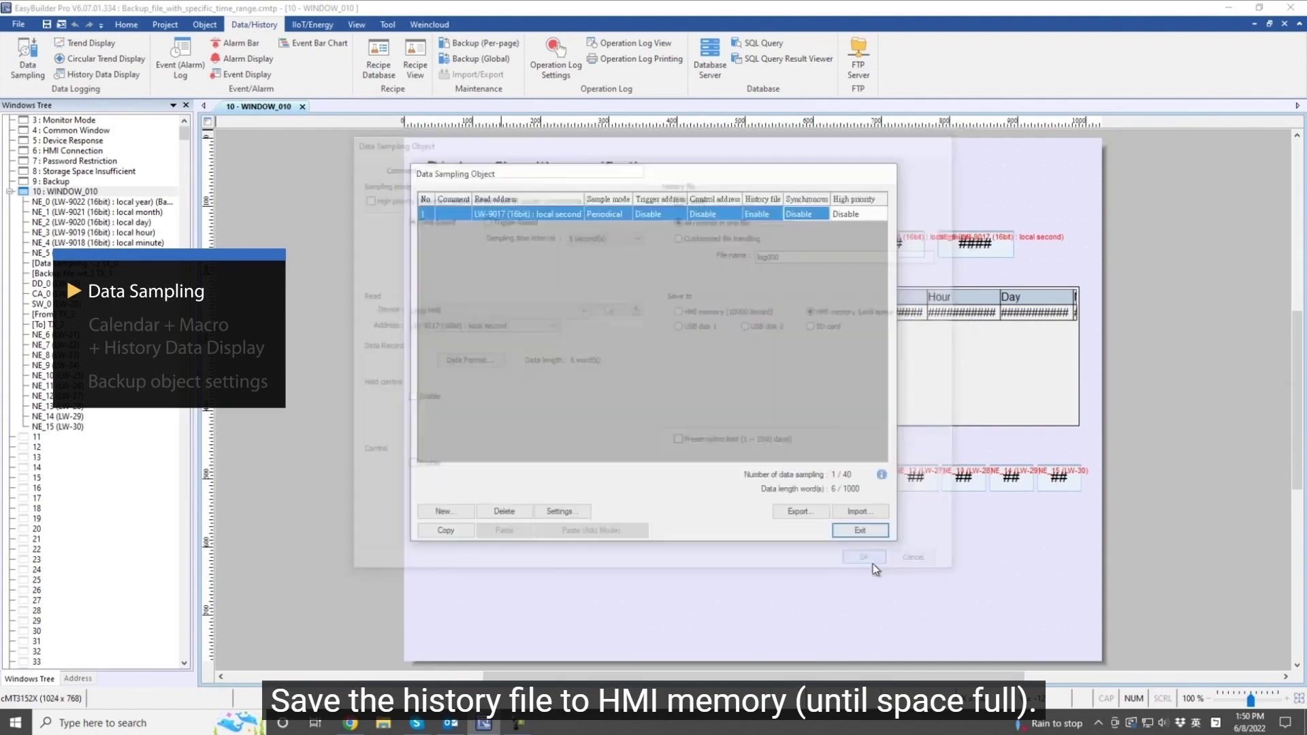
pyautogui.click(868, 534)
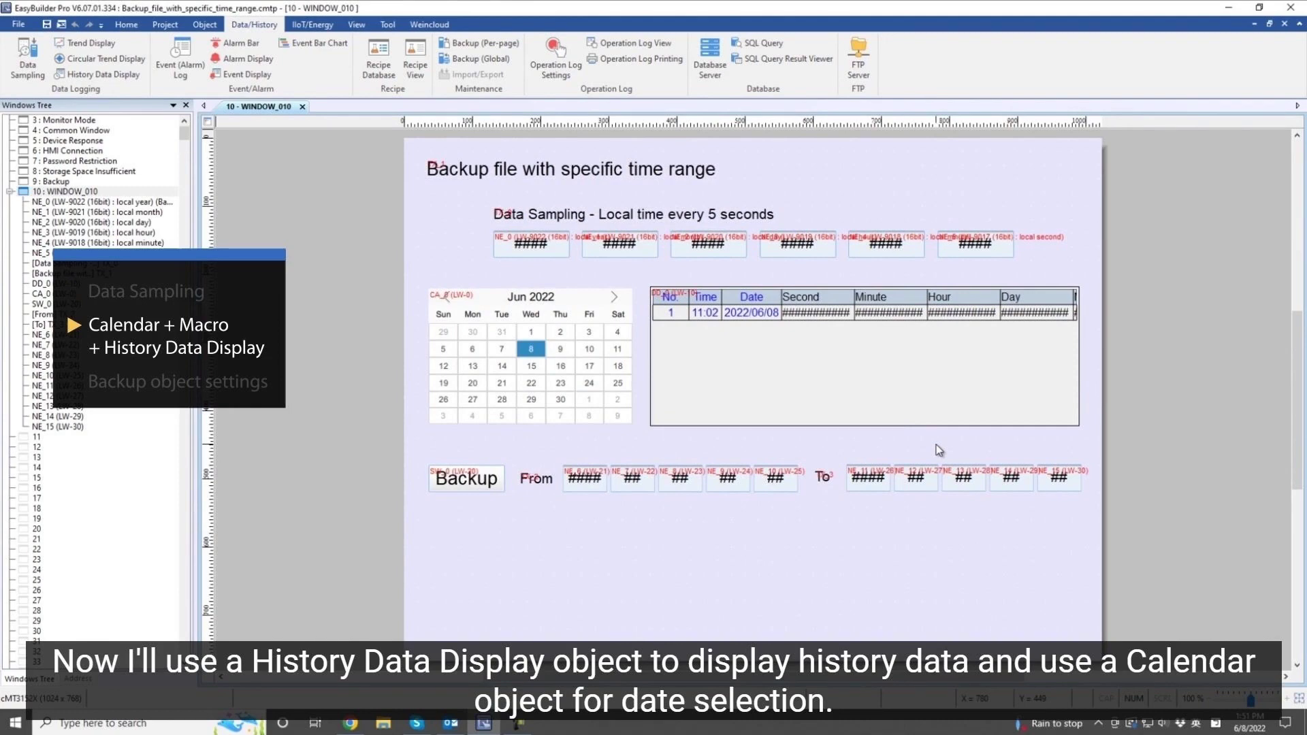
# Set the Calendar object to output the selected date as numbers to LW-0 (year, month, day)
pyautogui.doubleClick(611, 398)
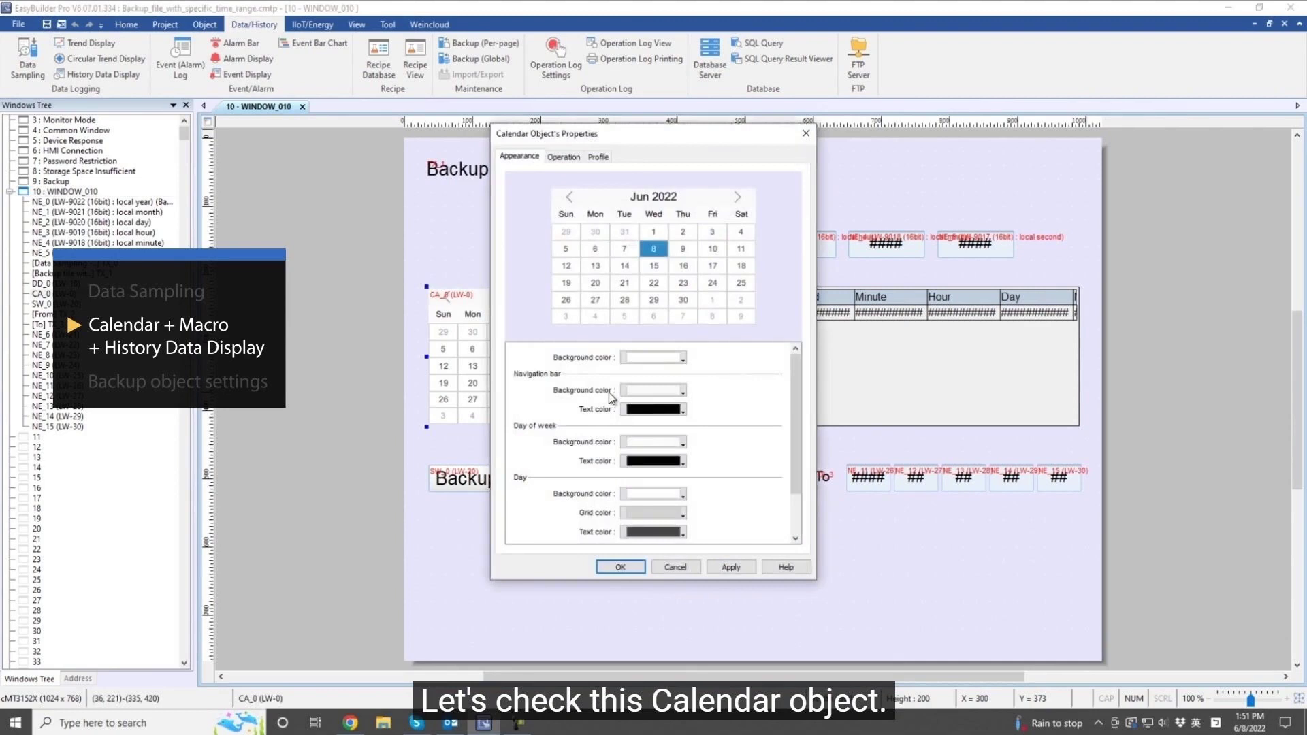
pyautogui.click(552, 161)
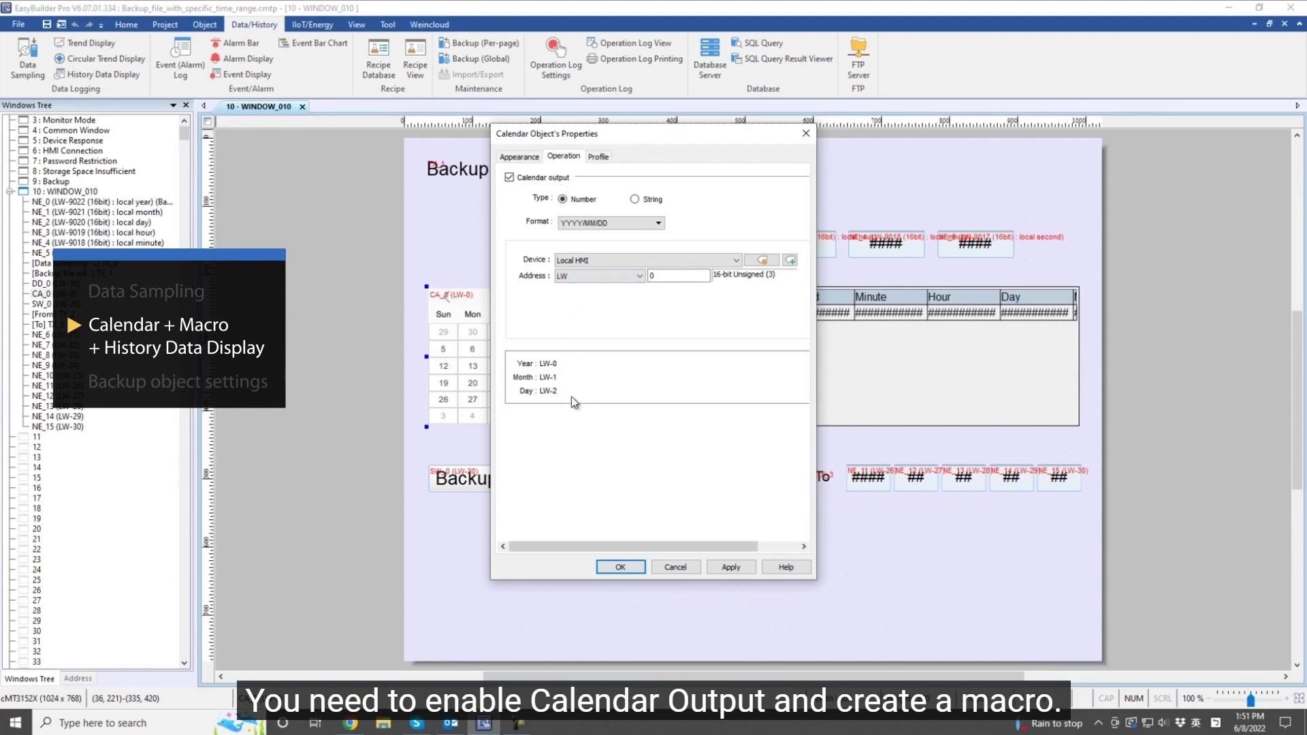
pyautogui.click(621, 566)
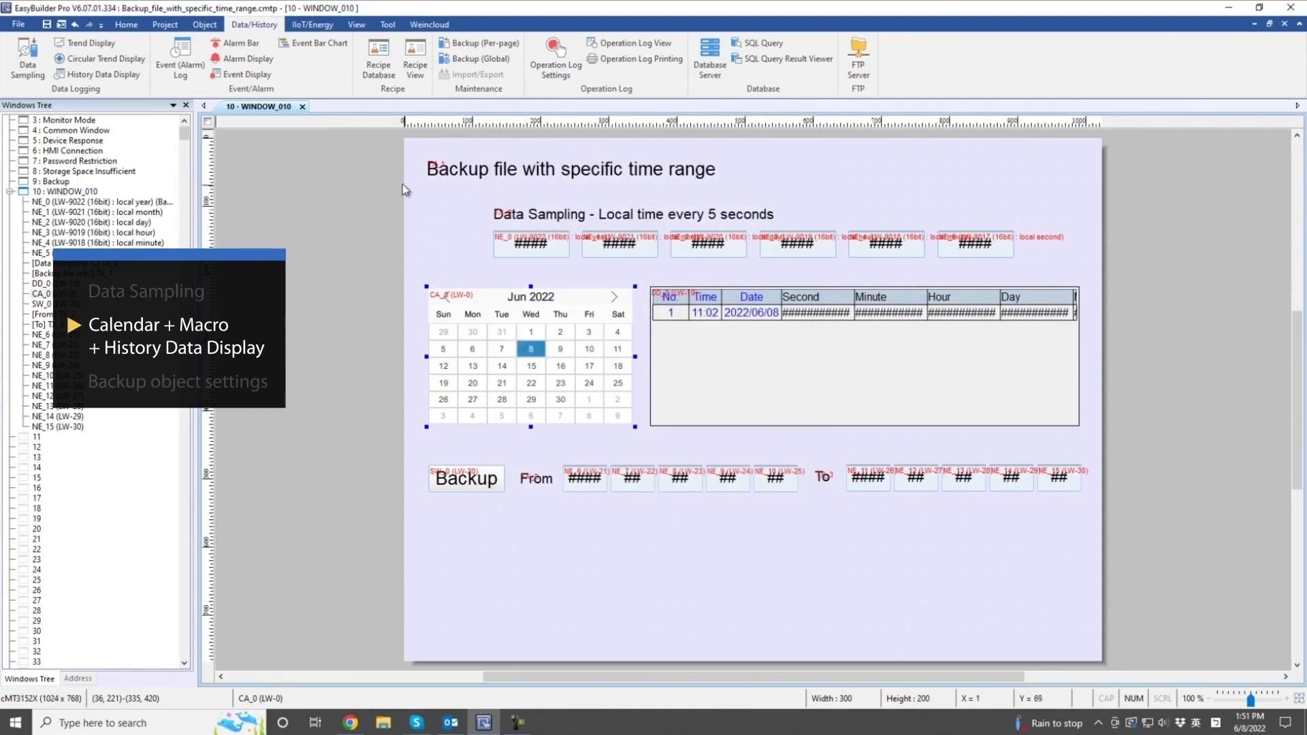
# Review macro_0's code that writes the LW-9020 minus LW-2 day difference to LW-10
pyautogui.click(165, 25)
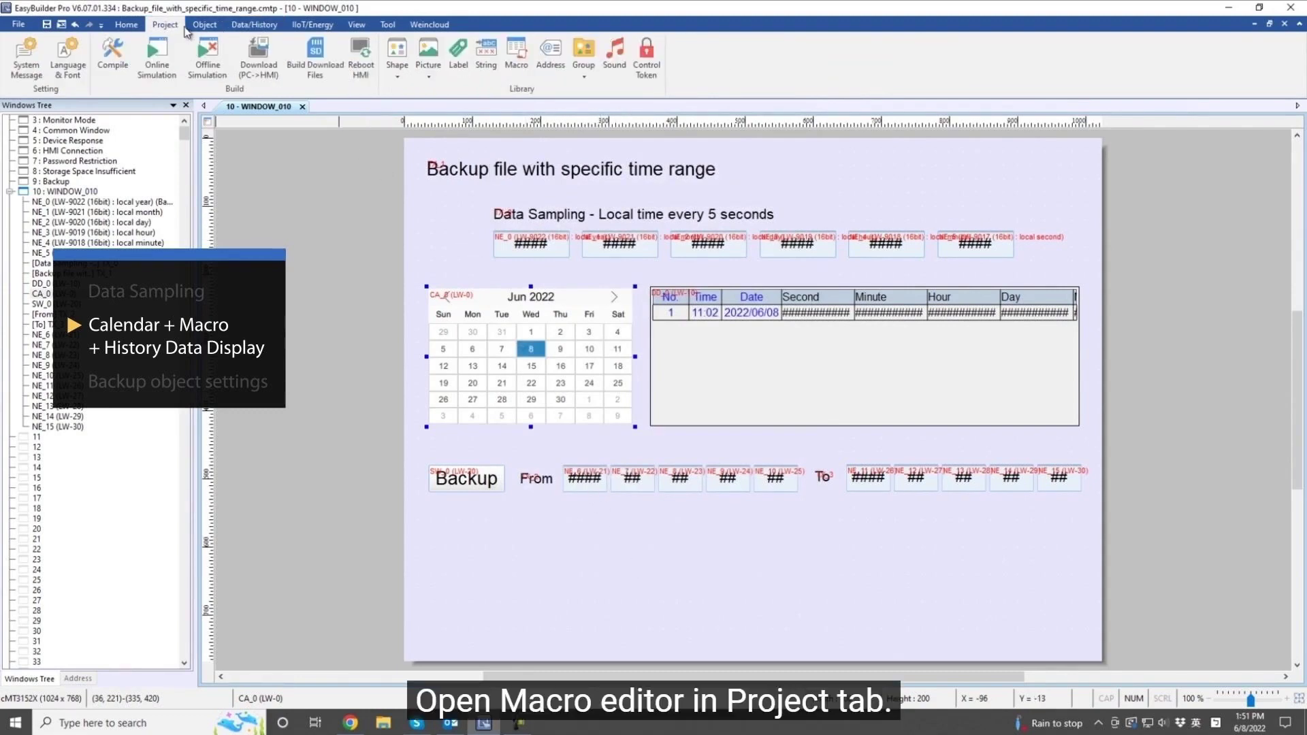
pyautogui.click(526, 59)
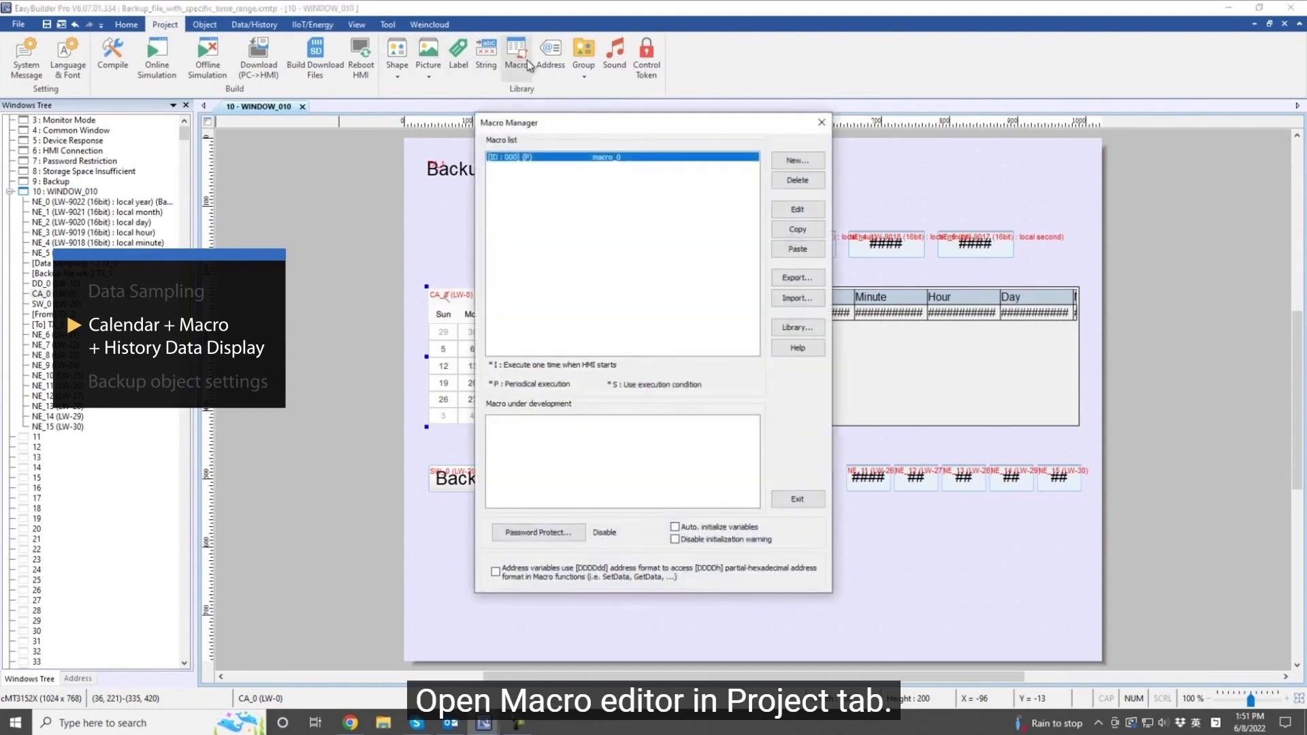
pyautogui.doubleClick(643, 157)
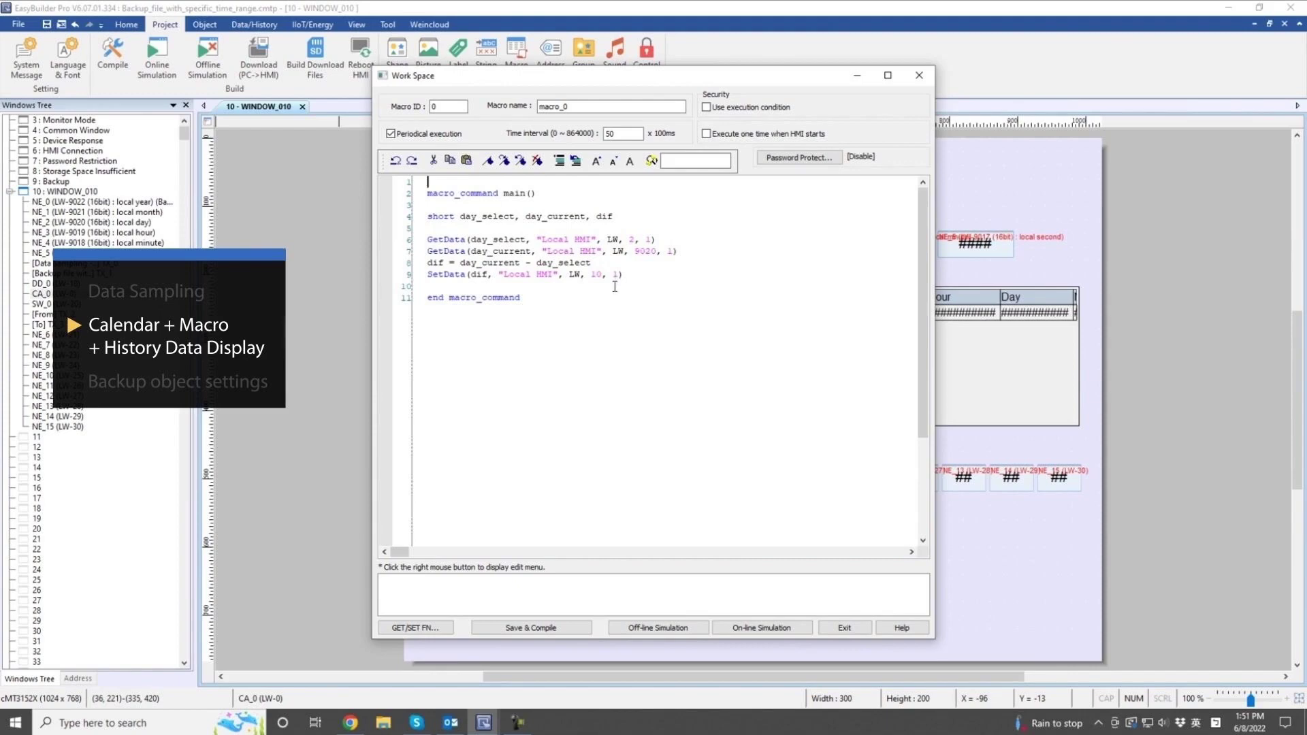
pyautogui.press('Escape')
pyautogui.press('Escape')
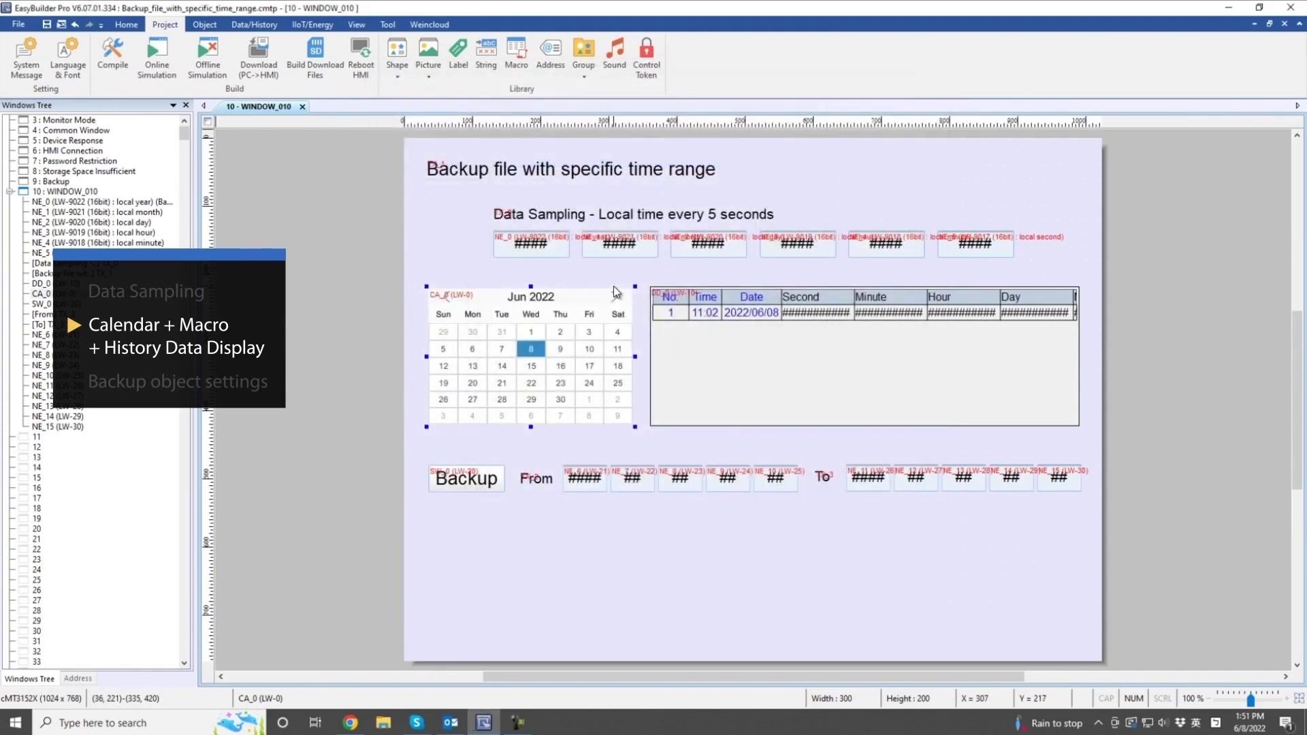
# Enable history control at LW-10 on the History Data Display after checking the address usage
pyautogui.doubleClick(729, 355)
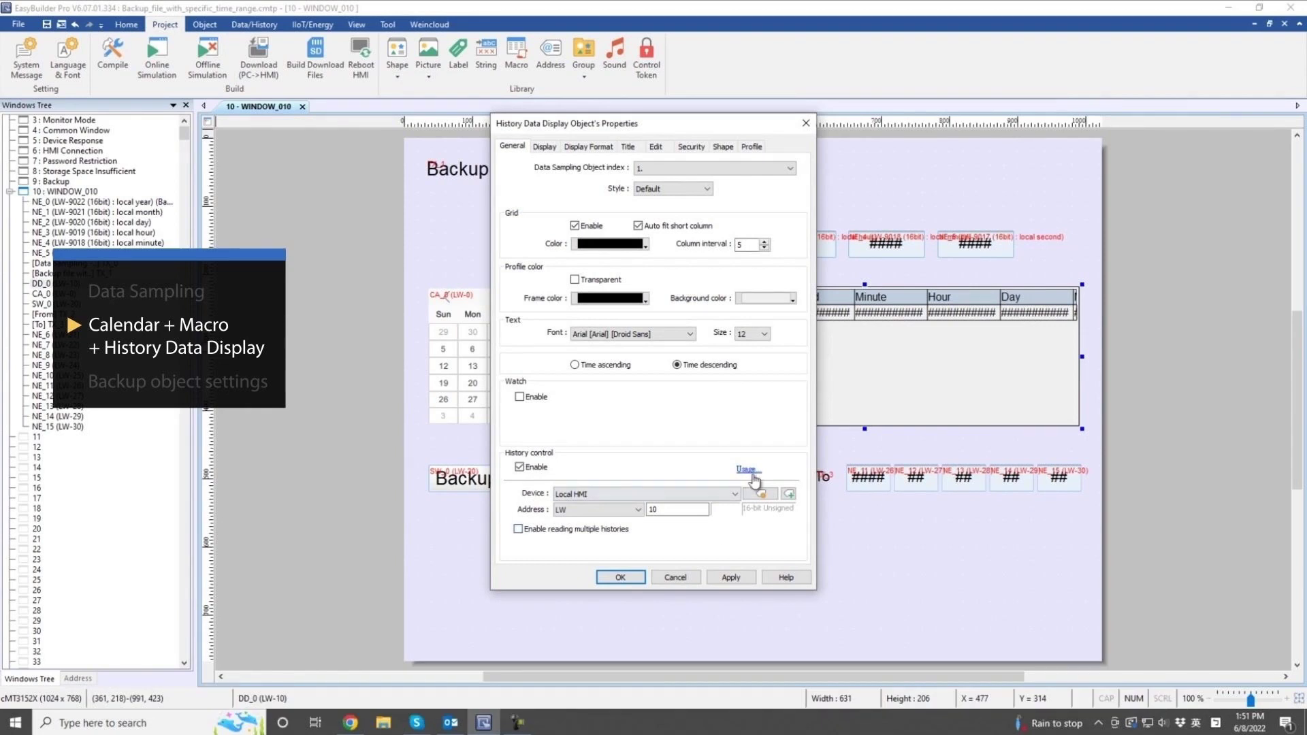
pyautogui.click(748, 470)
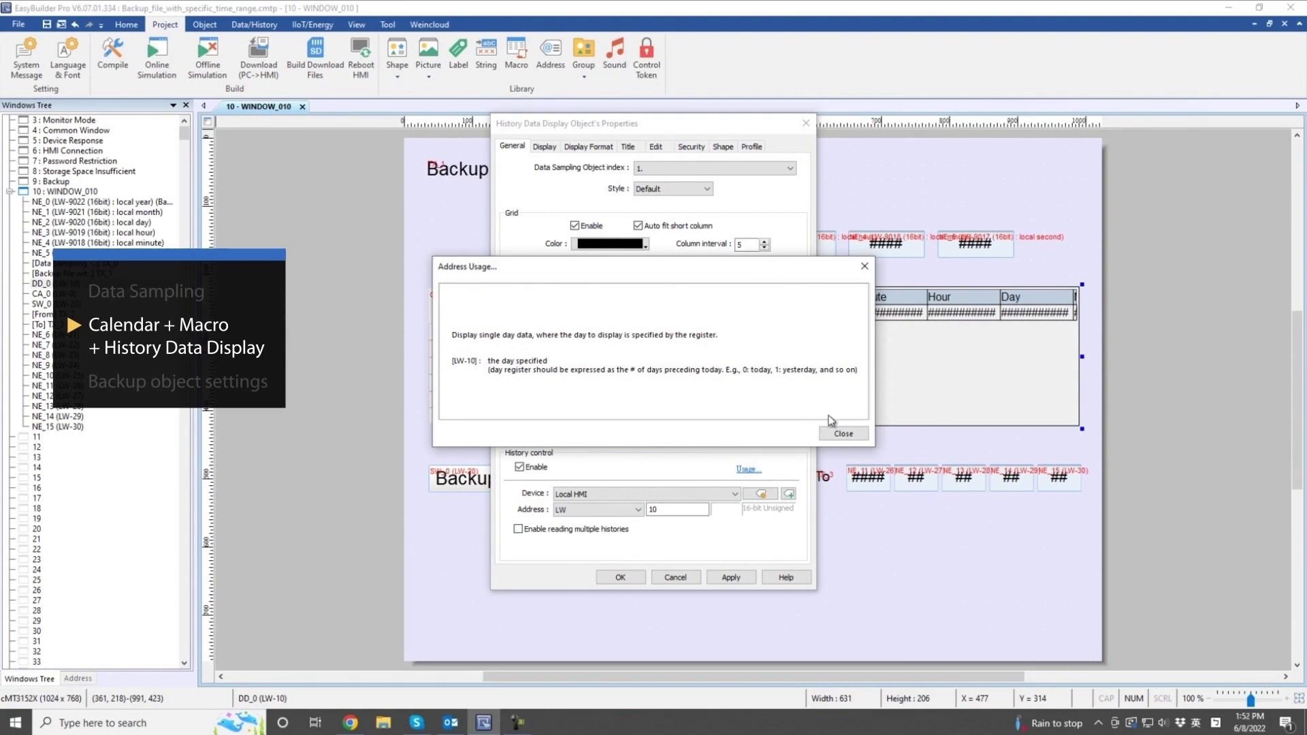
pyautogui.click(845, 434)
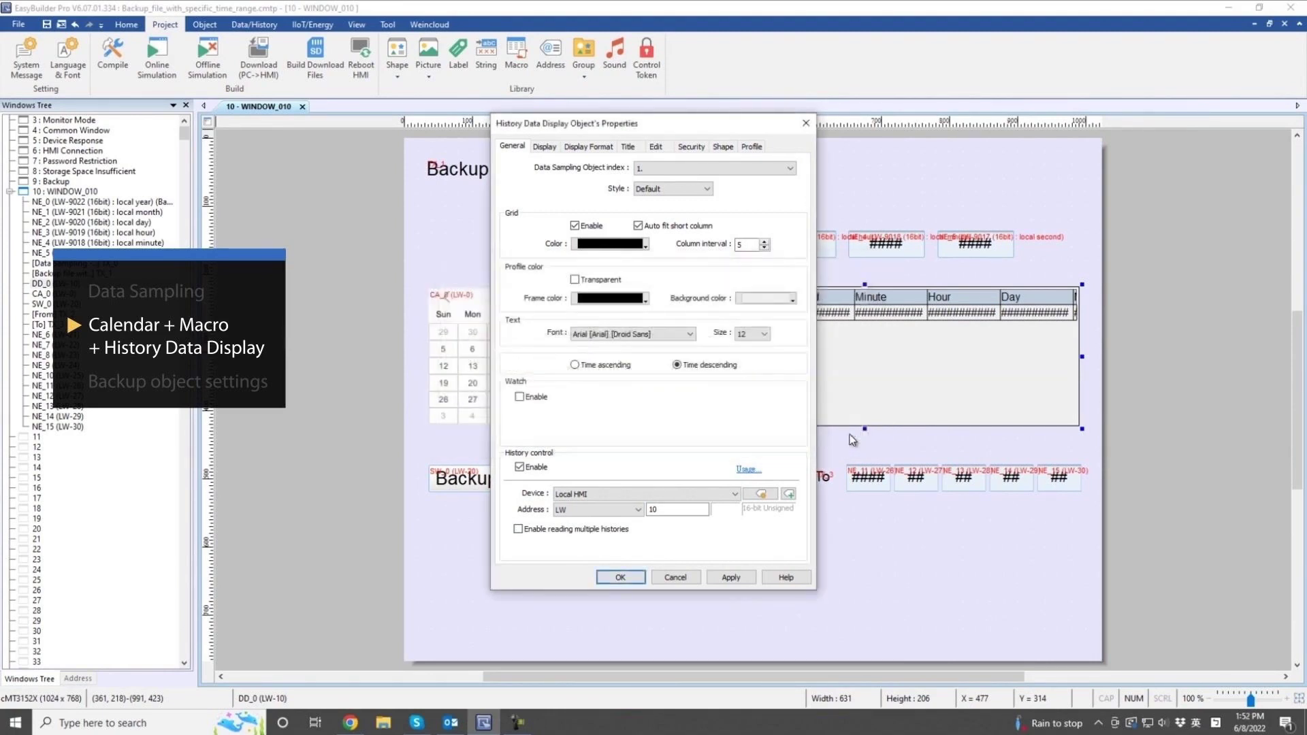
pyautogui.click(620, 578)
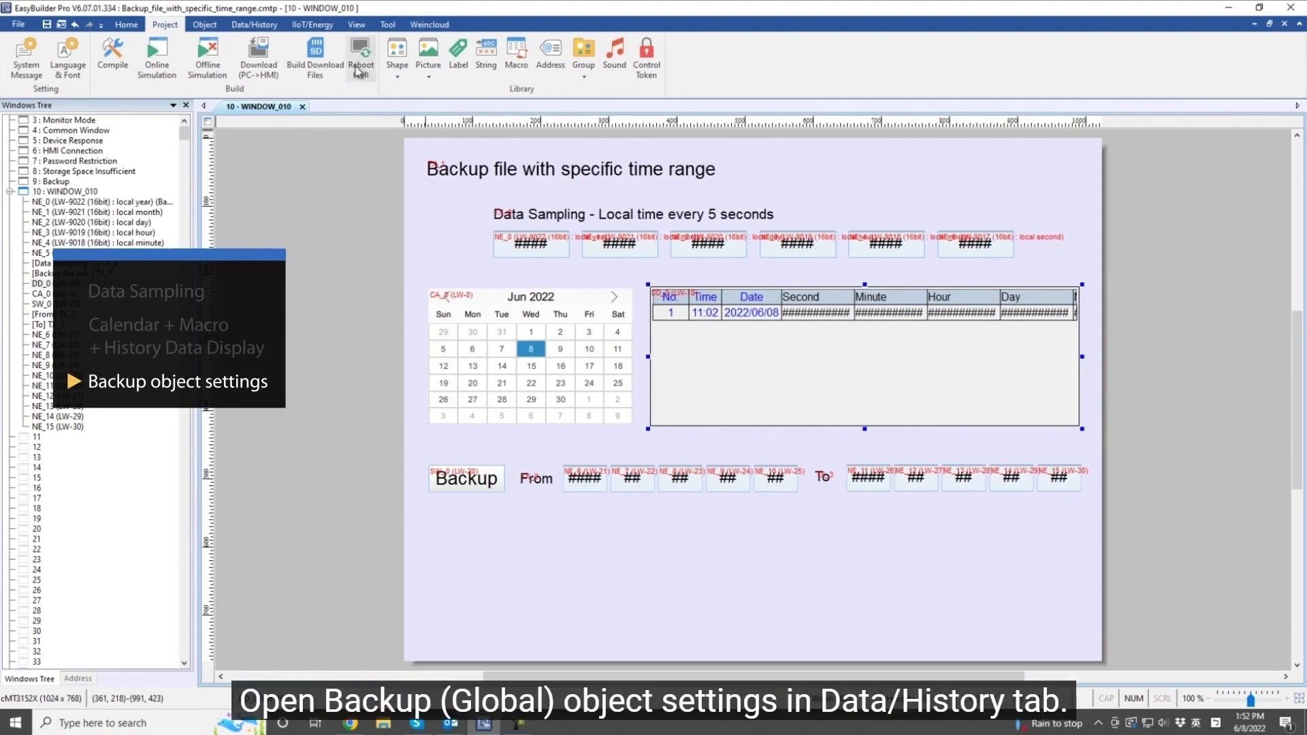
# Set backup entry 1 to External trigger (word) on LW-20 with a Specific time range
pyautogui.click(254, 24)
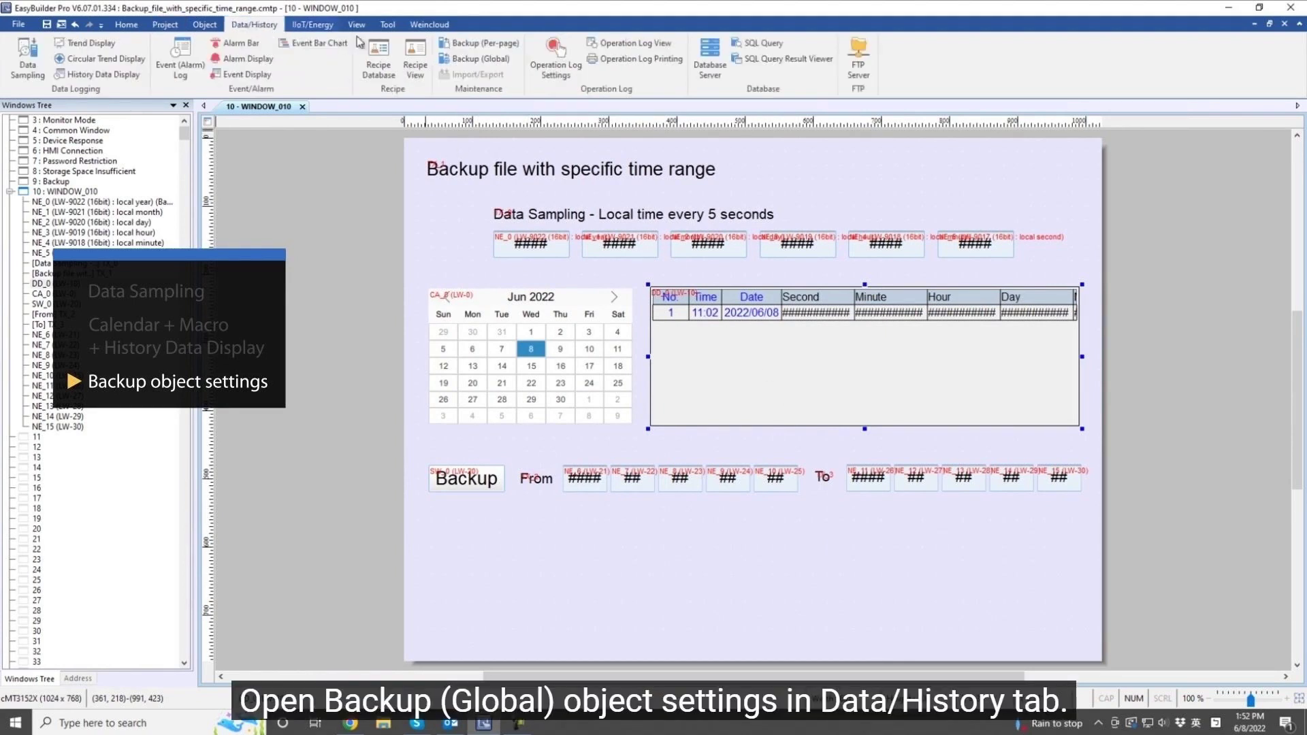
pyautogui.click(501, 65)
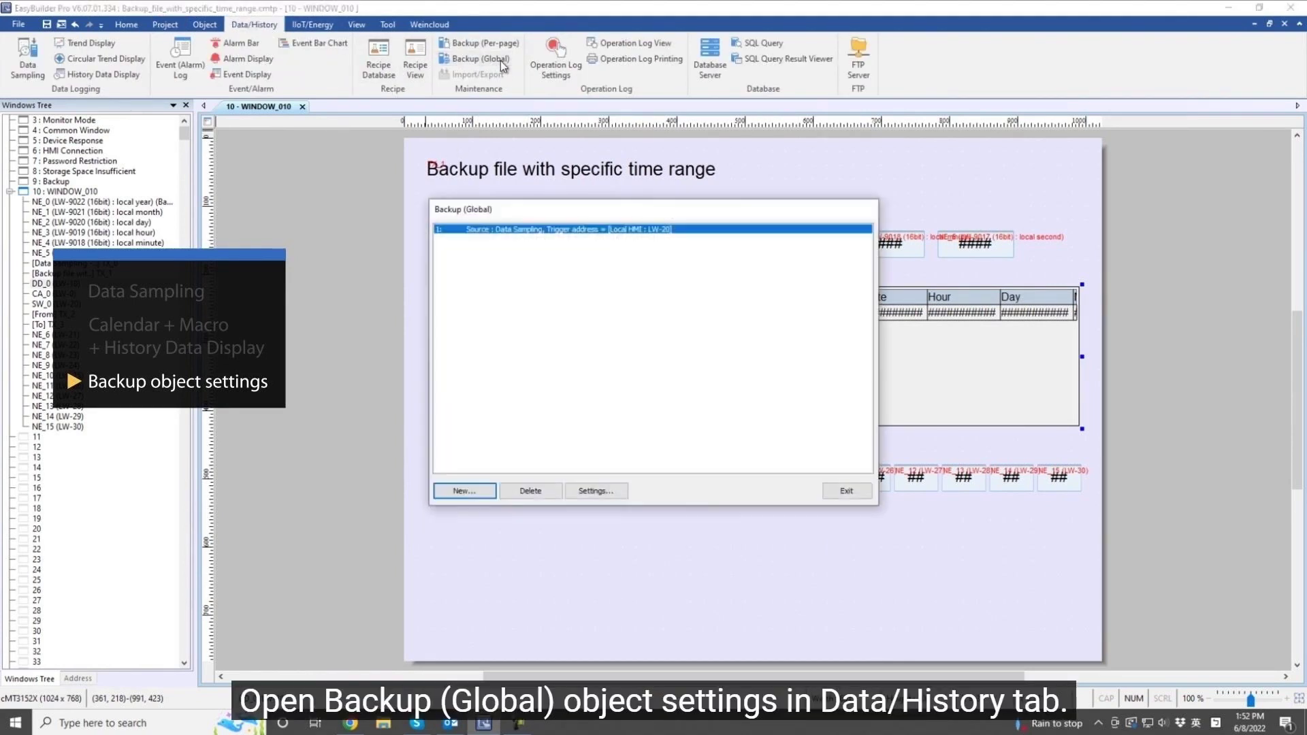
pyautogui.doubleClick(650, 227)
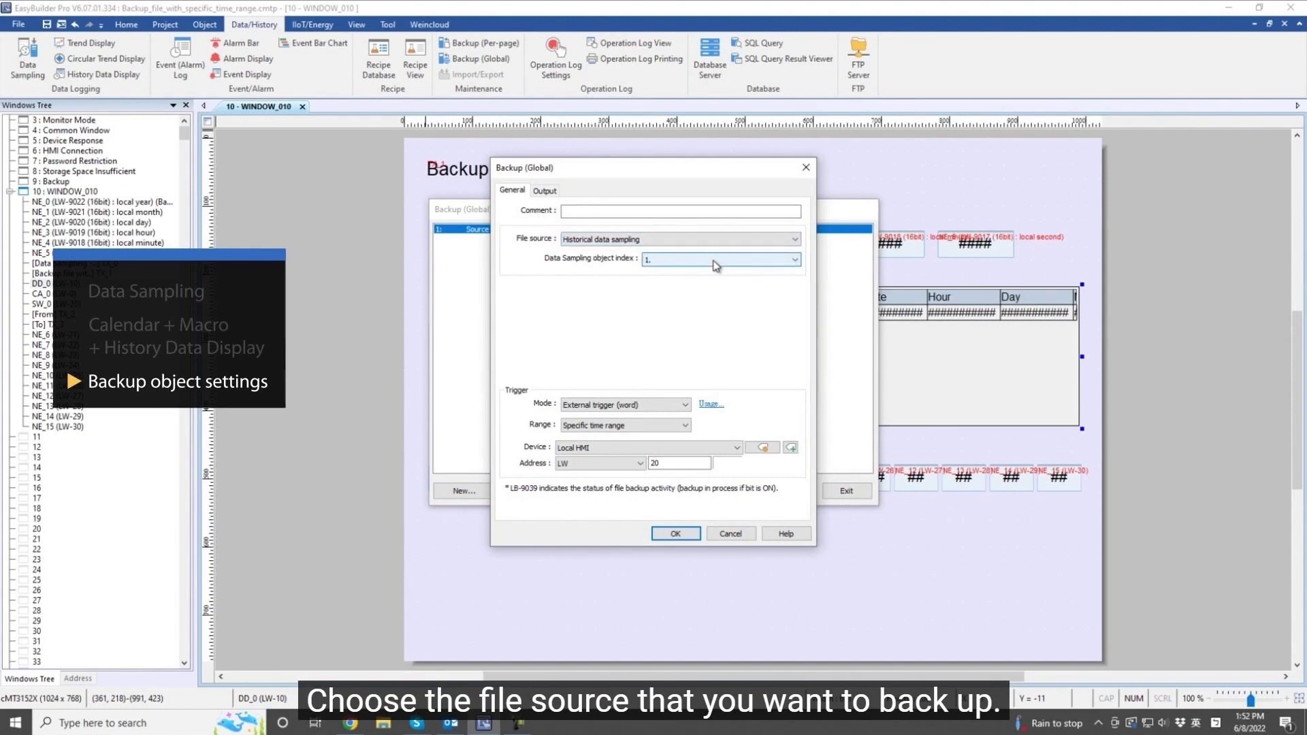
pyautogui.click(684, 405)
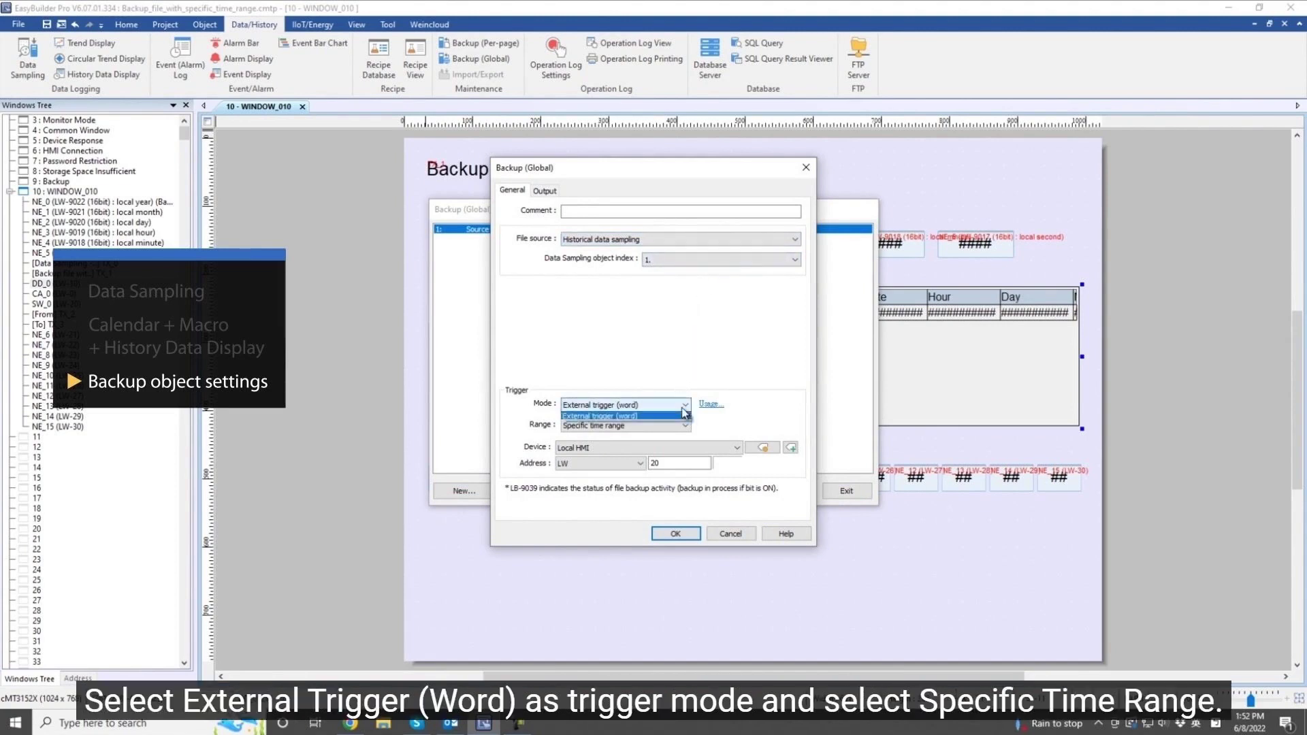
pyautogui.click(684, 426)
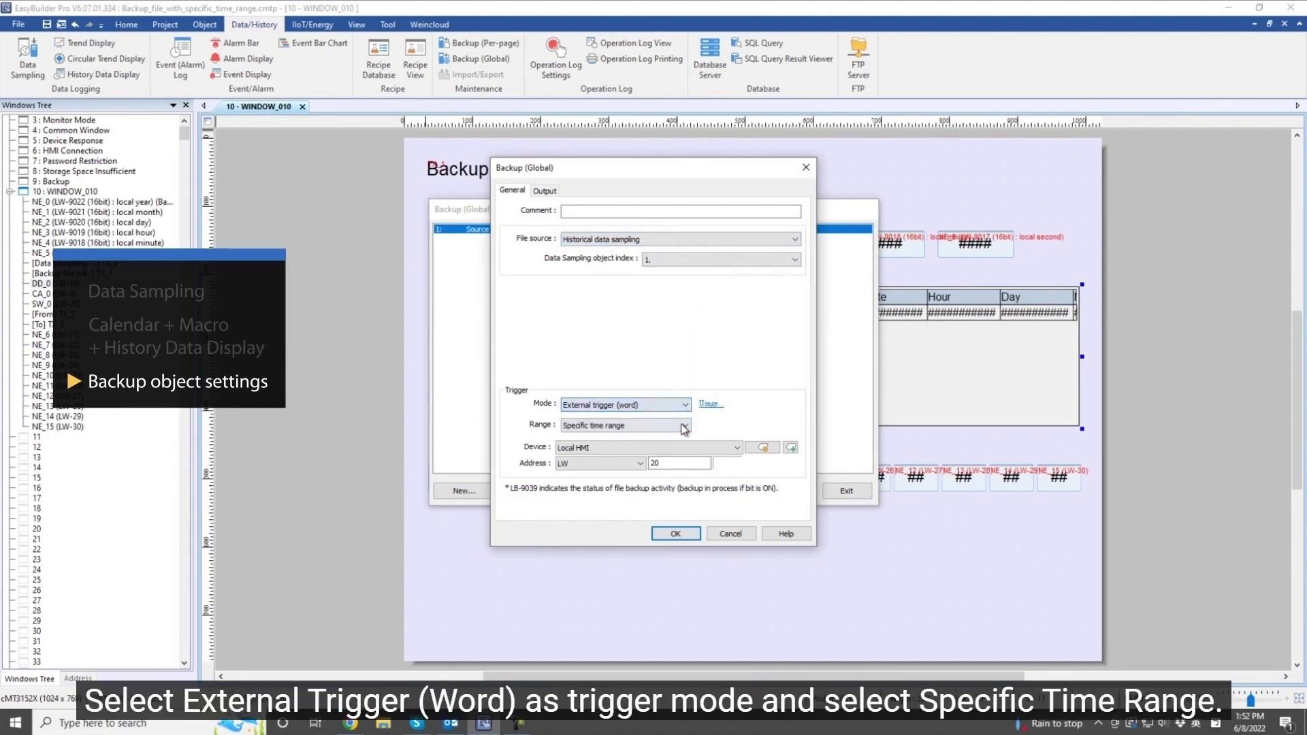
pyautogui.click(684, 426)
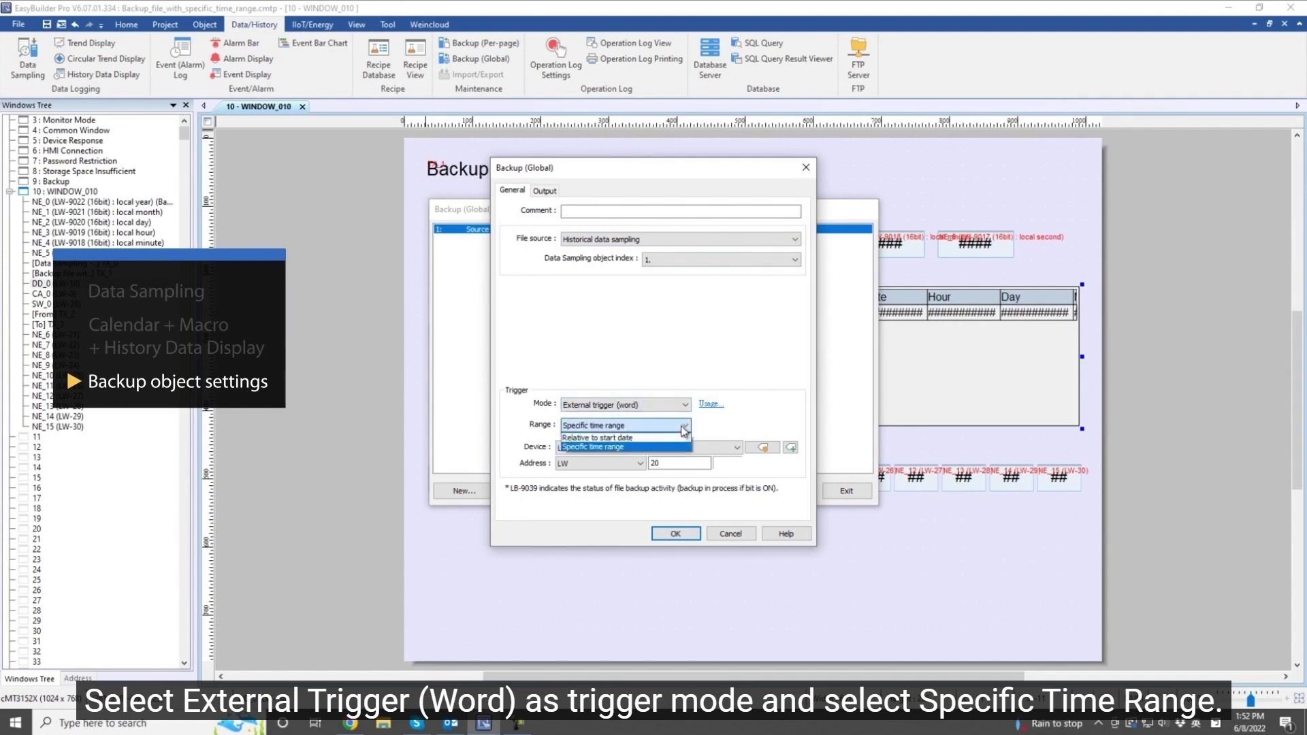
pyautogui.click(680, 448)
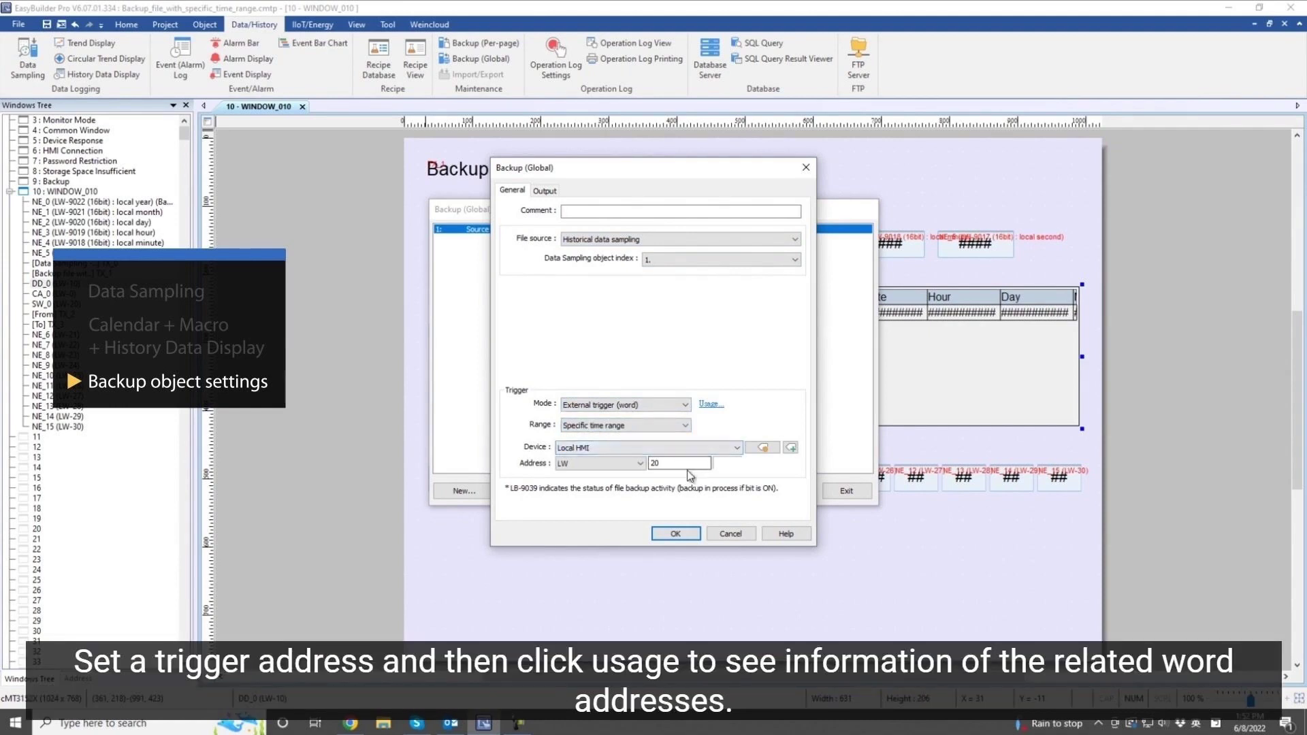
pyautogui.click(712, 406)
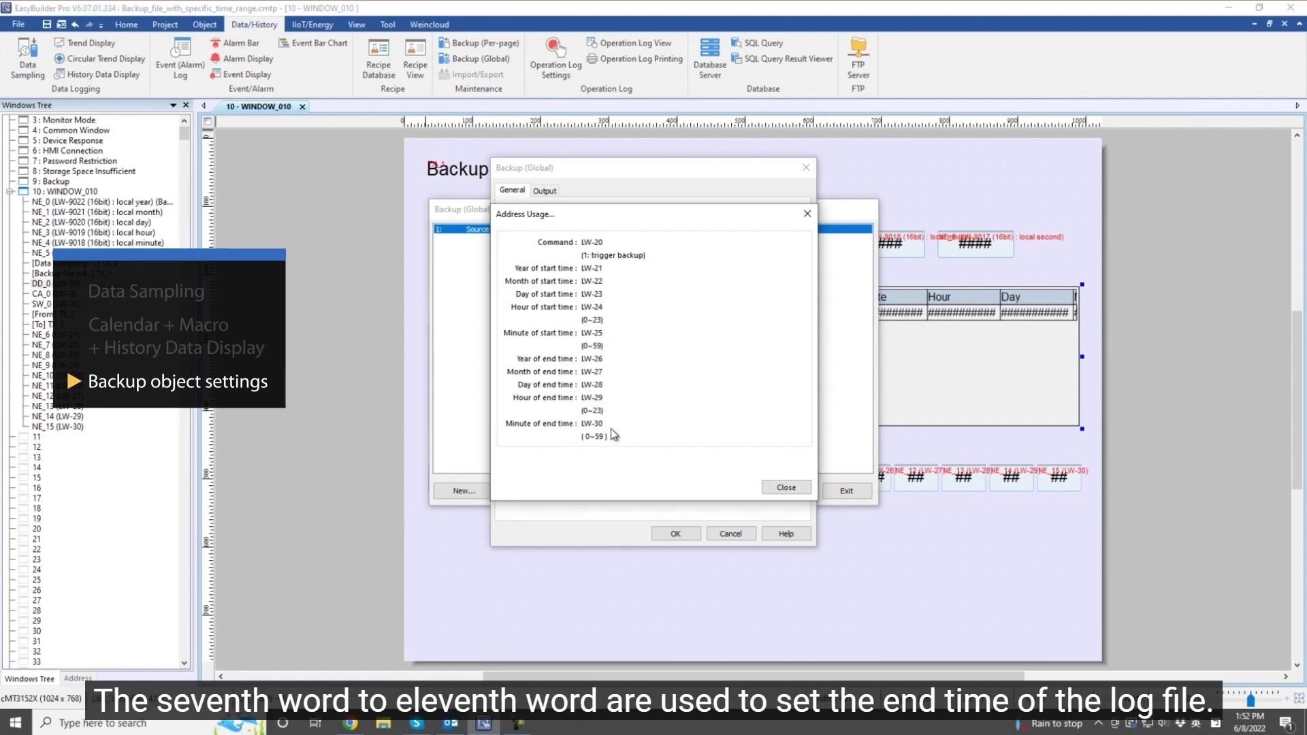
pyautogui.click(784, 488)
pyautogui.click(695, 533)
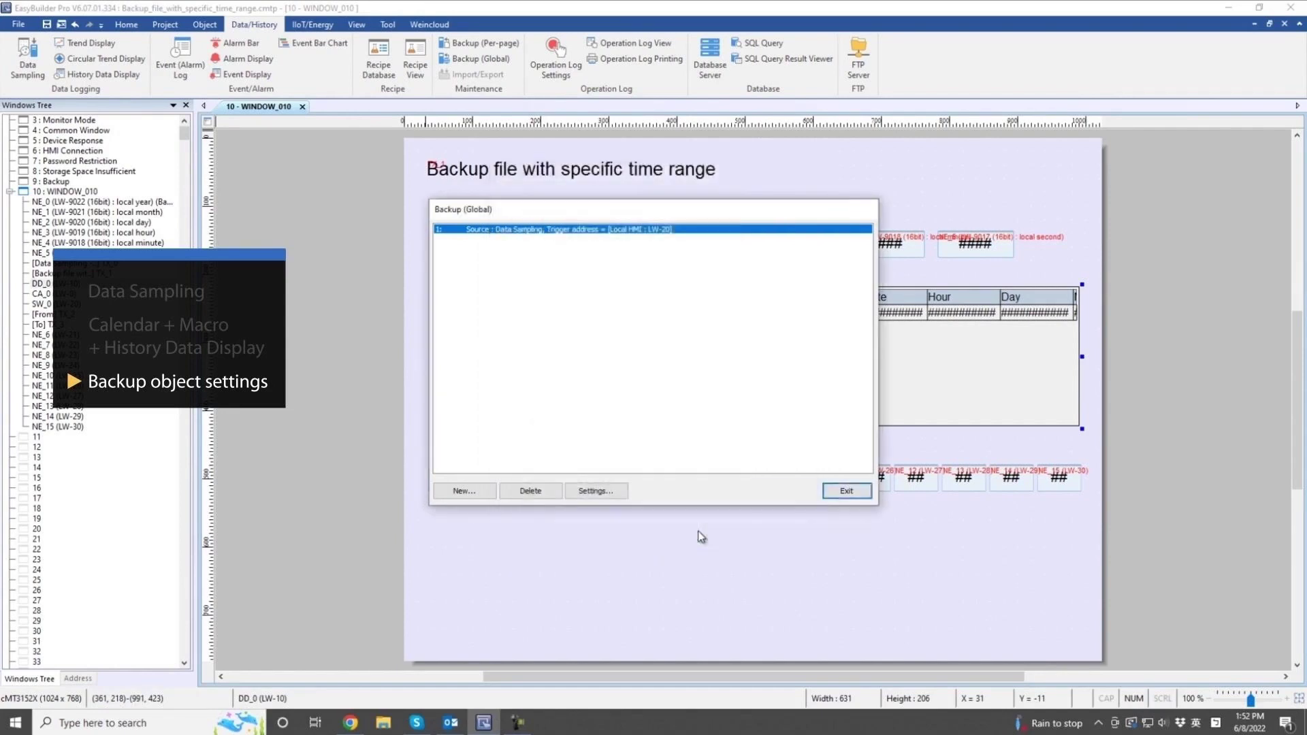
pyautogui.click(844, 491)
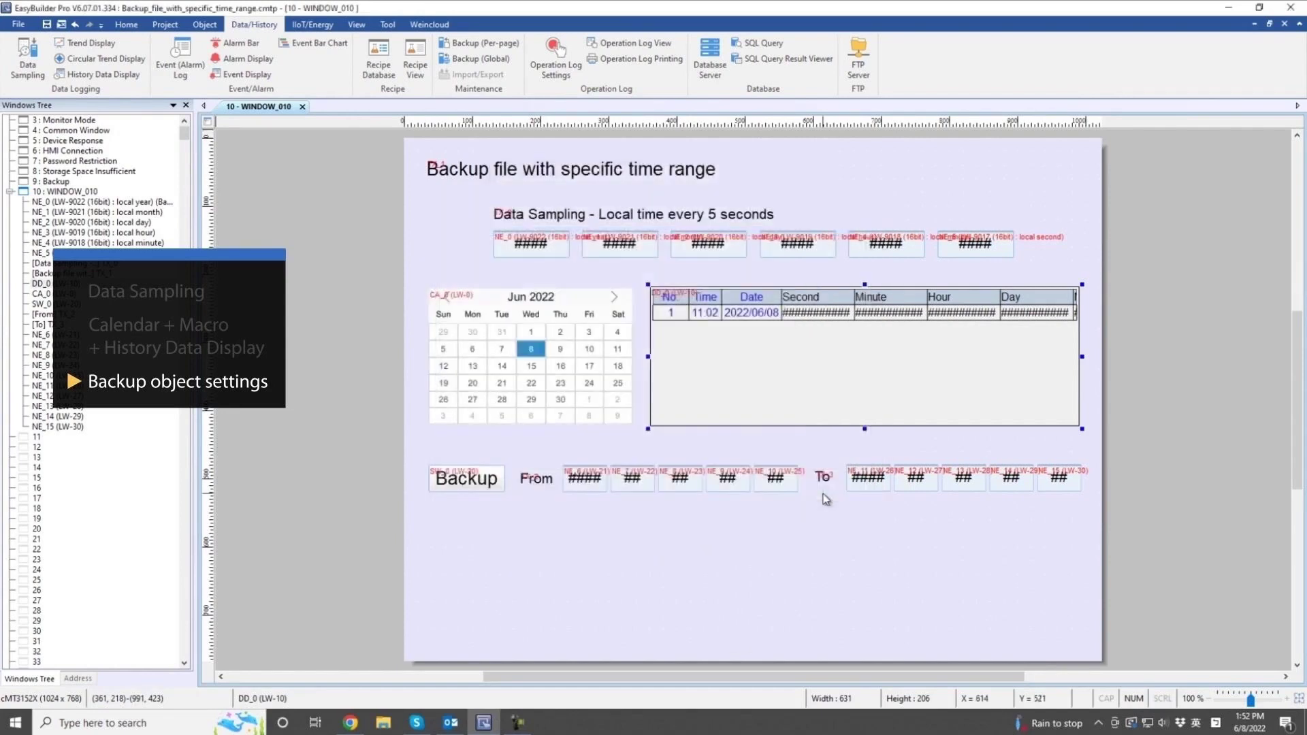
# Check that the Backup button's Set Word writes constant 1 to LW-20
pyautogui.click(488, 482)
pyautogui.doubleClick(487, 482)
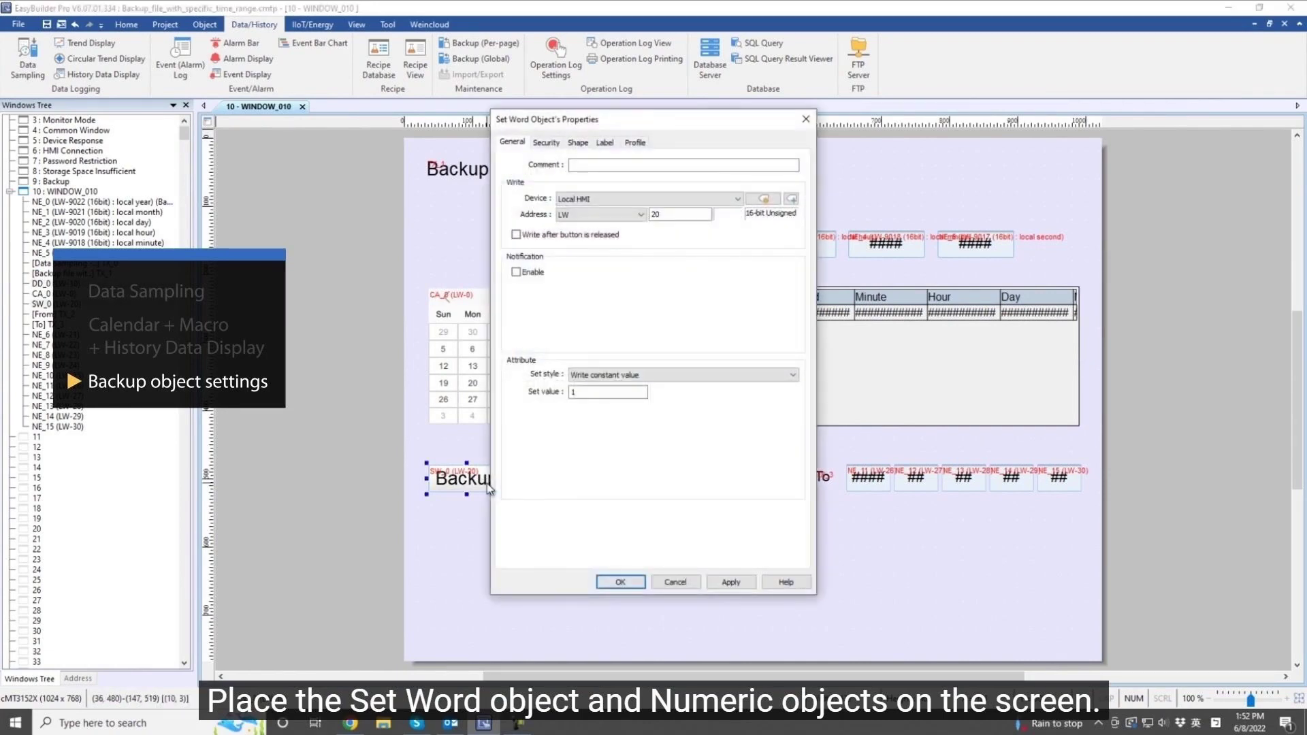
pyautogui.press('Escape')
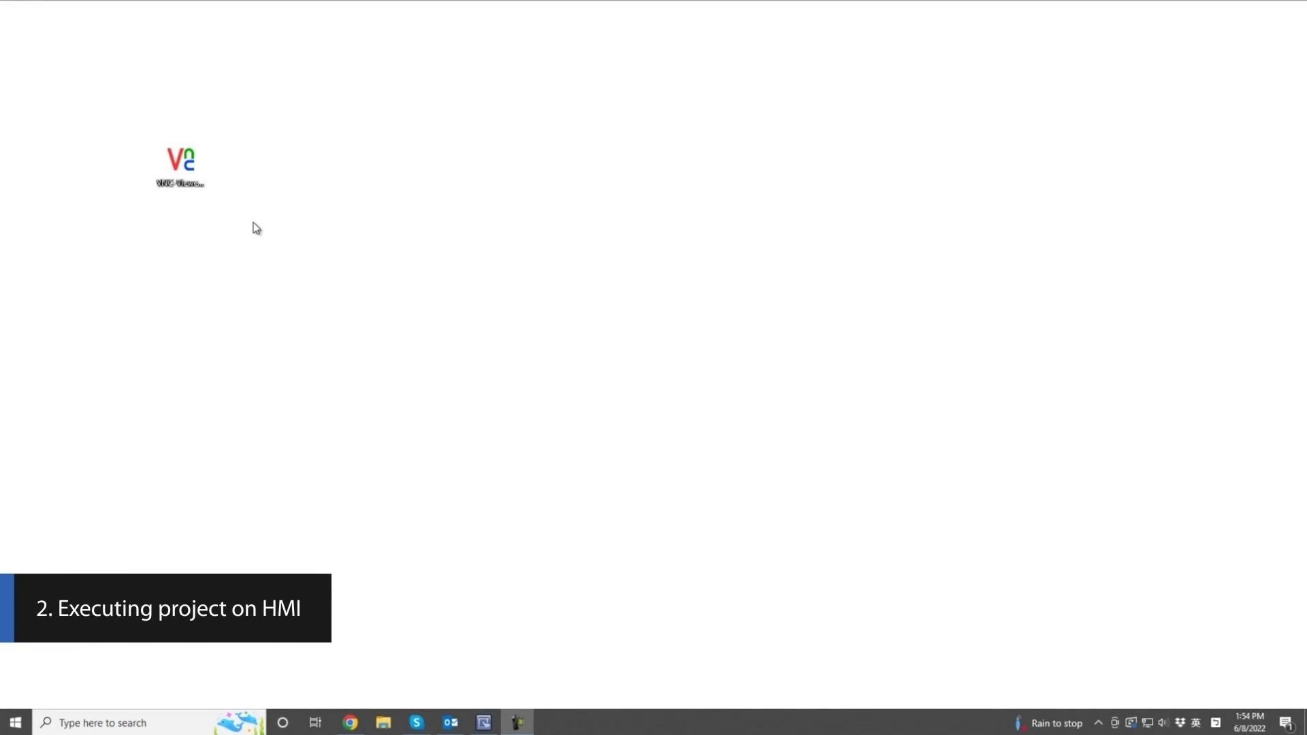
# Connect VNC Viewer to 192.168.2.119, accepting the unencrypted connection and entering the VNC password
pyautogui.doubleClick(185, 185)
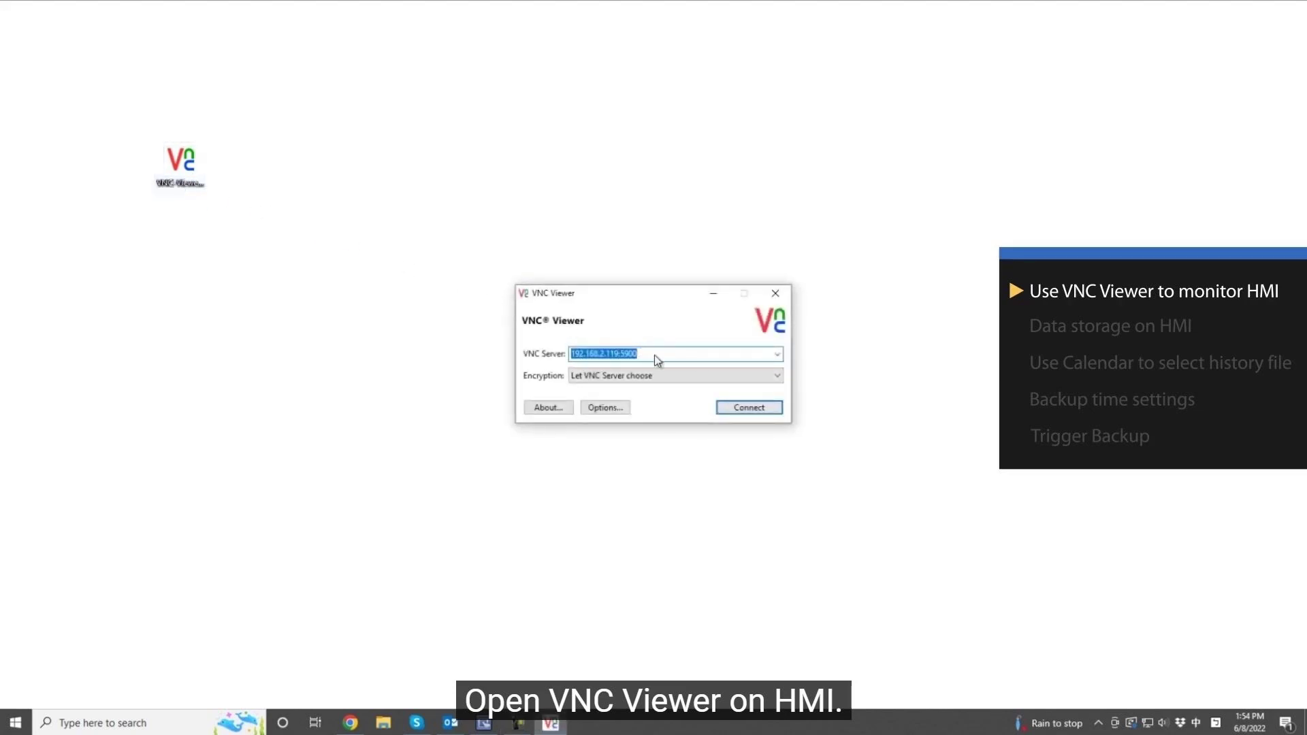
pyautogui.click(747, 408)
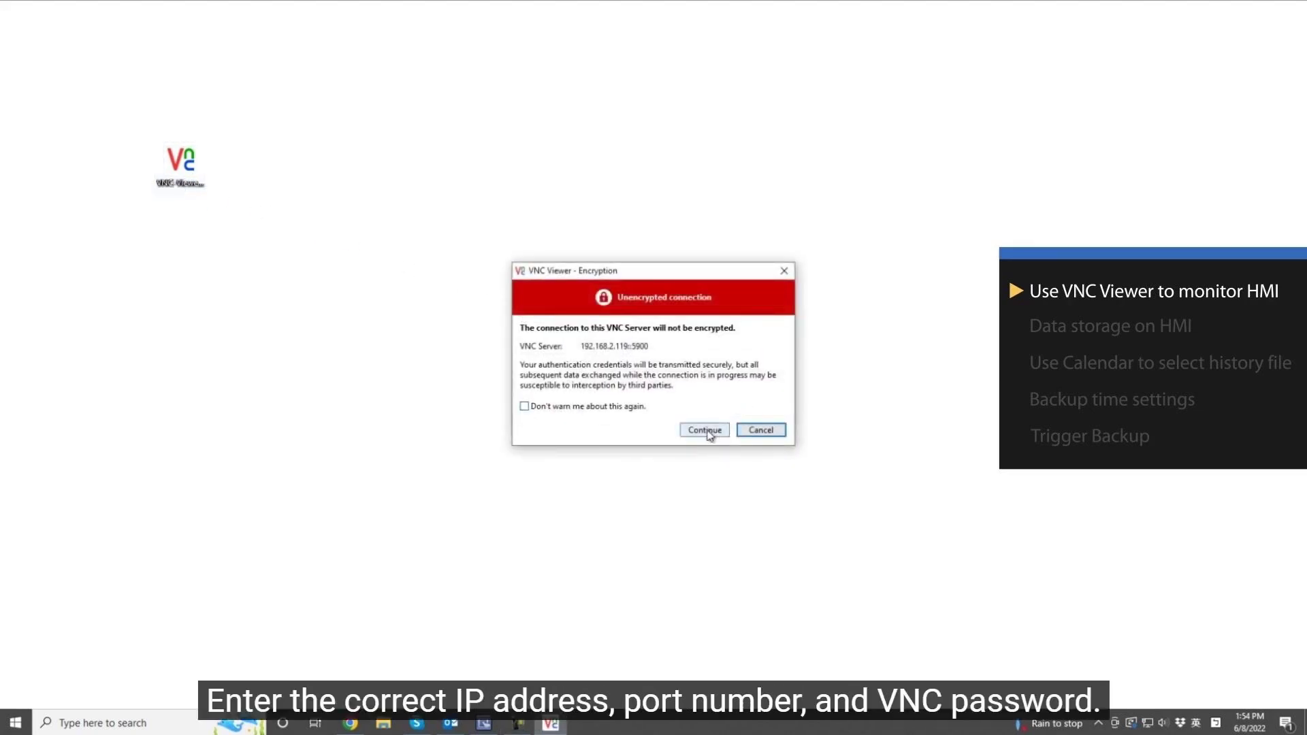
pyautogui.click(705, 430)
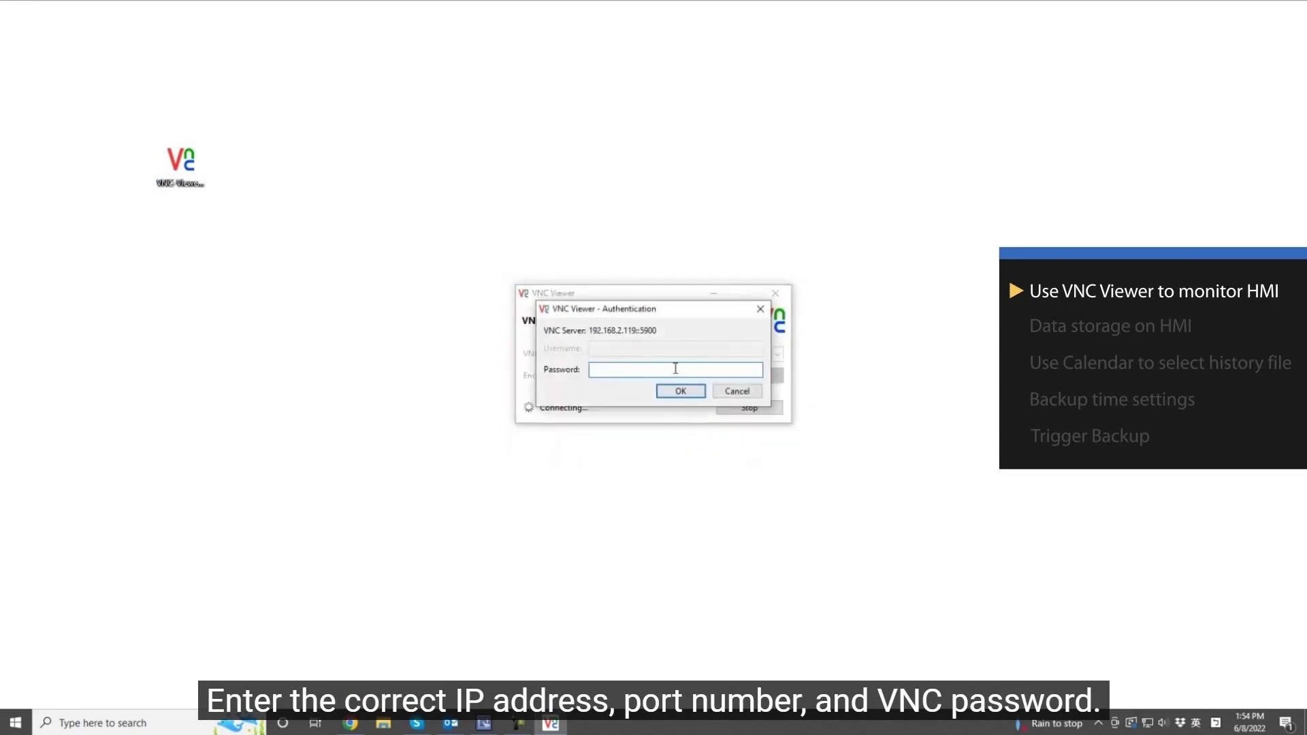
pyautogui.write('******')
pyautogui.click(660, 389)
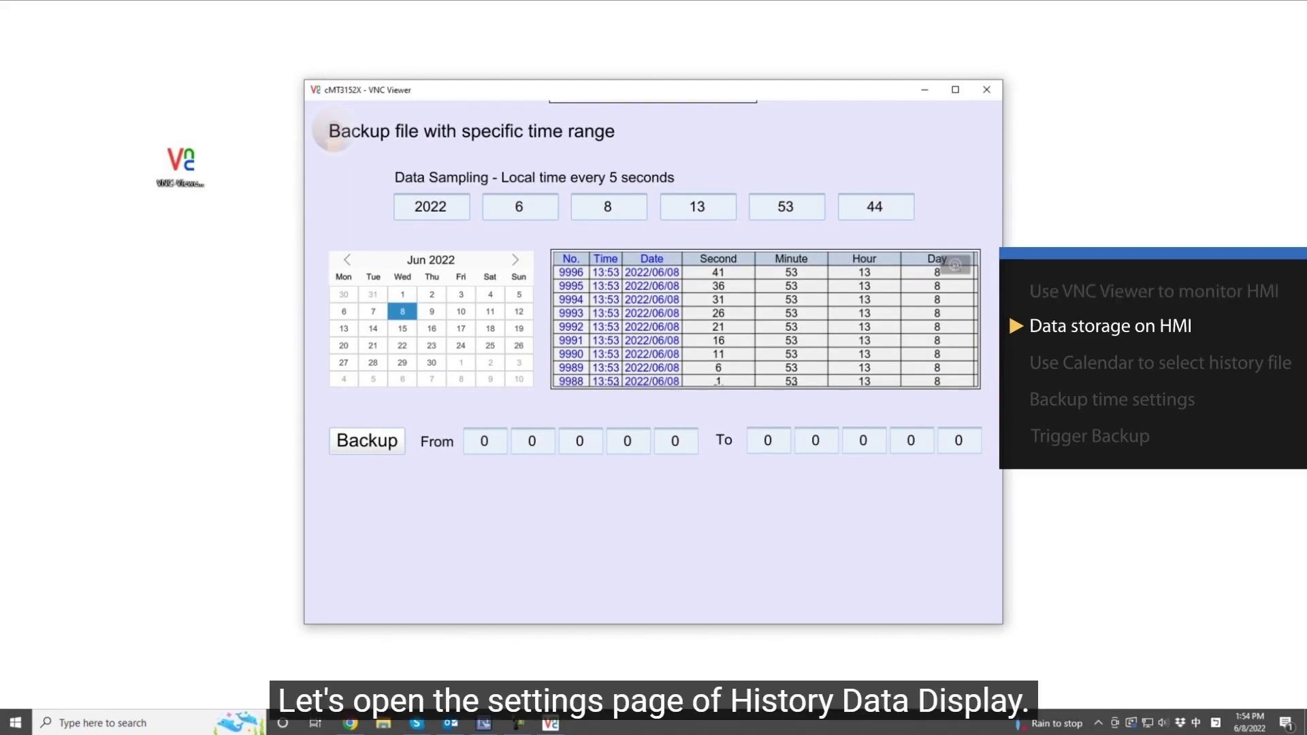
# Review the history table's Date option, then pick June 7 and June 6 on the calendar
pyautogui.click(955, 264)
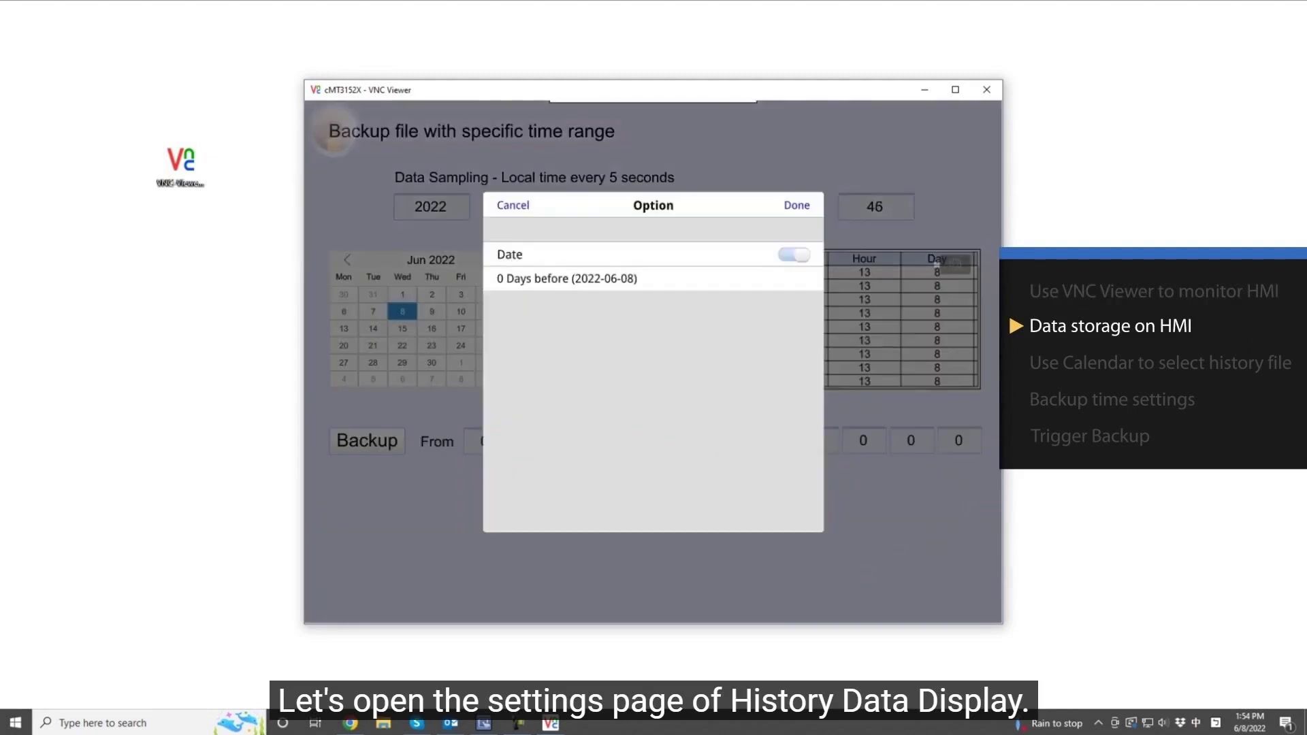
pyautogui.click(760, 285)
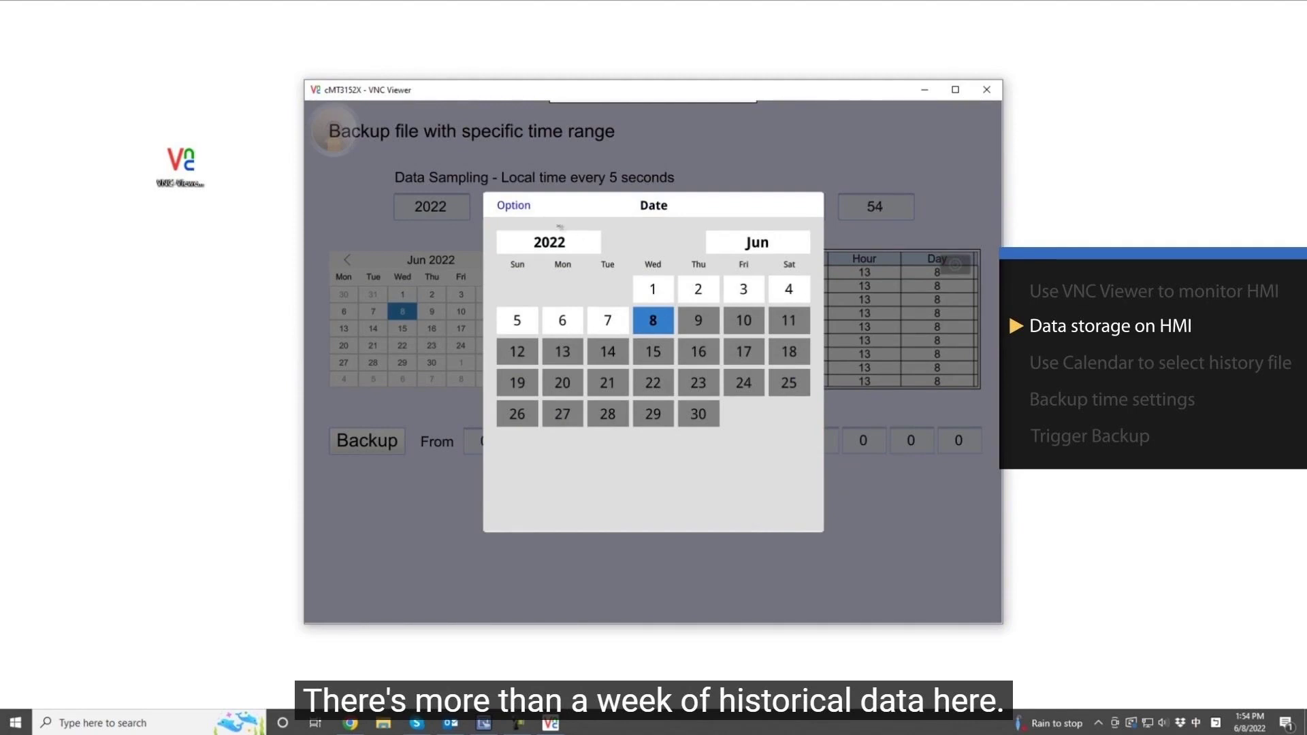
pyautogui.click(519, 212)
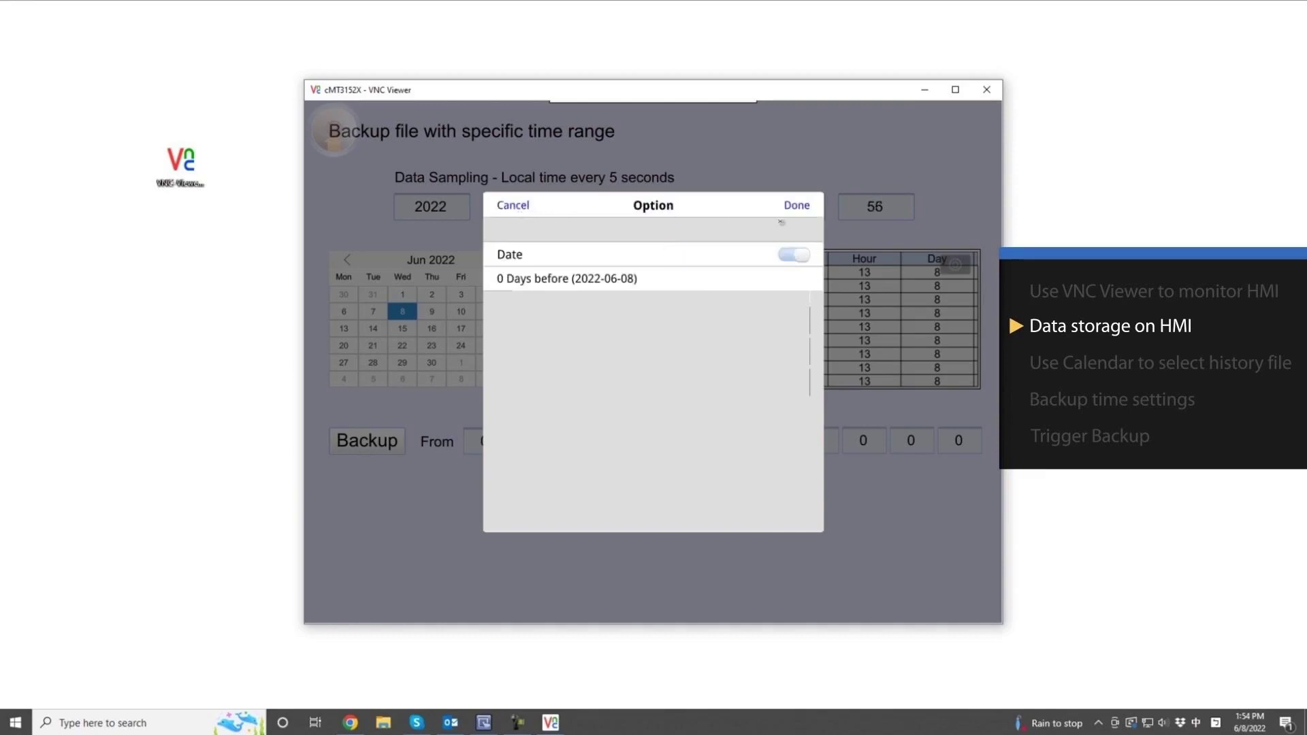
pyautogui.click(797, 207)
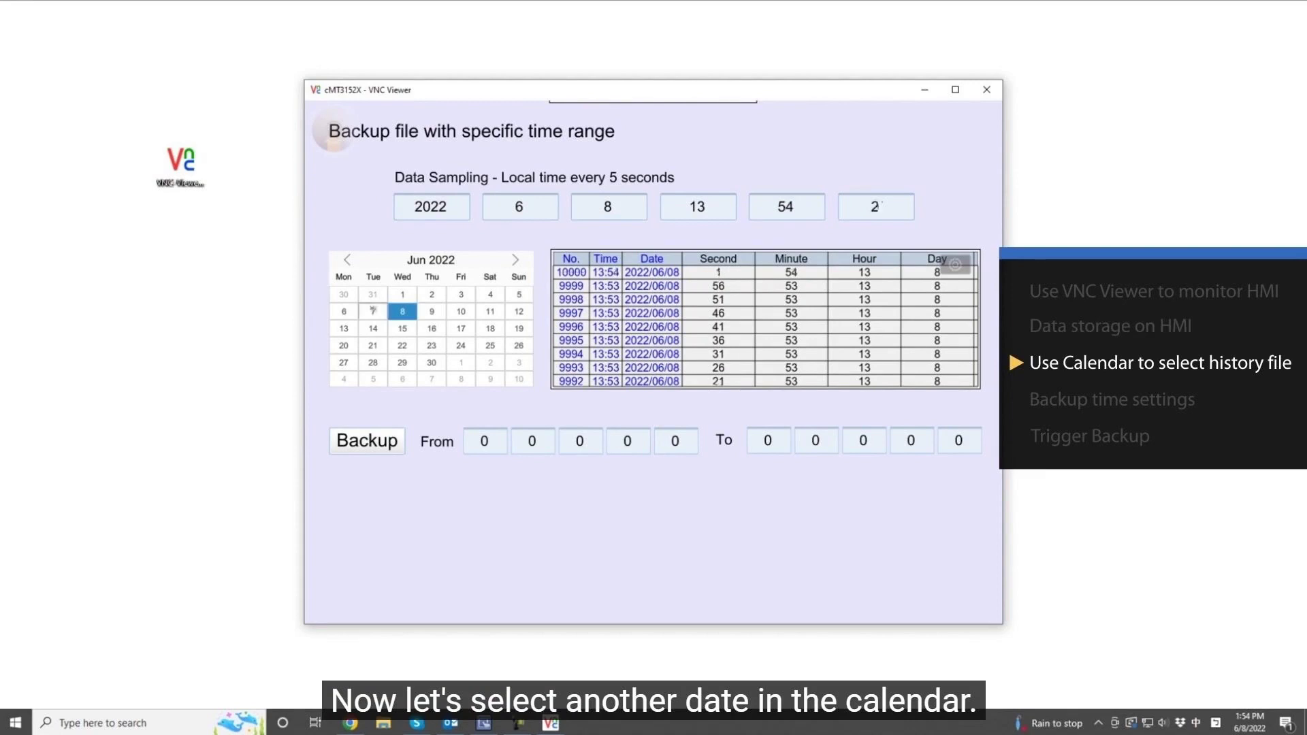
pyautogui.click(372, 310)
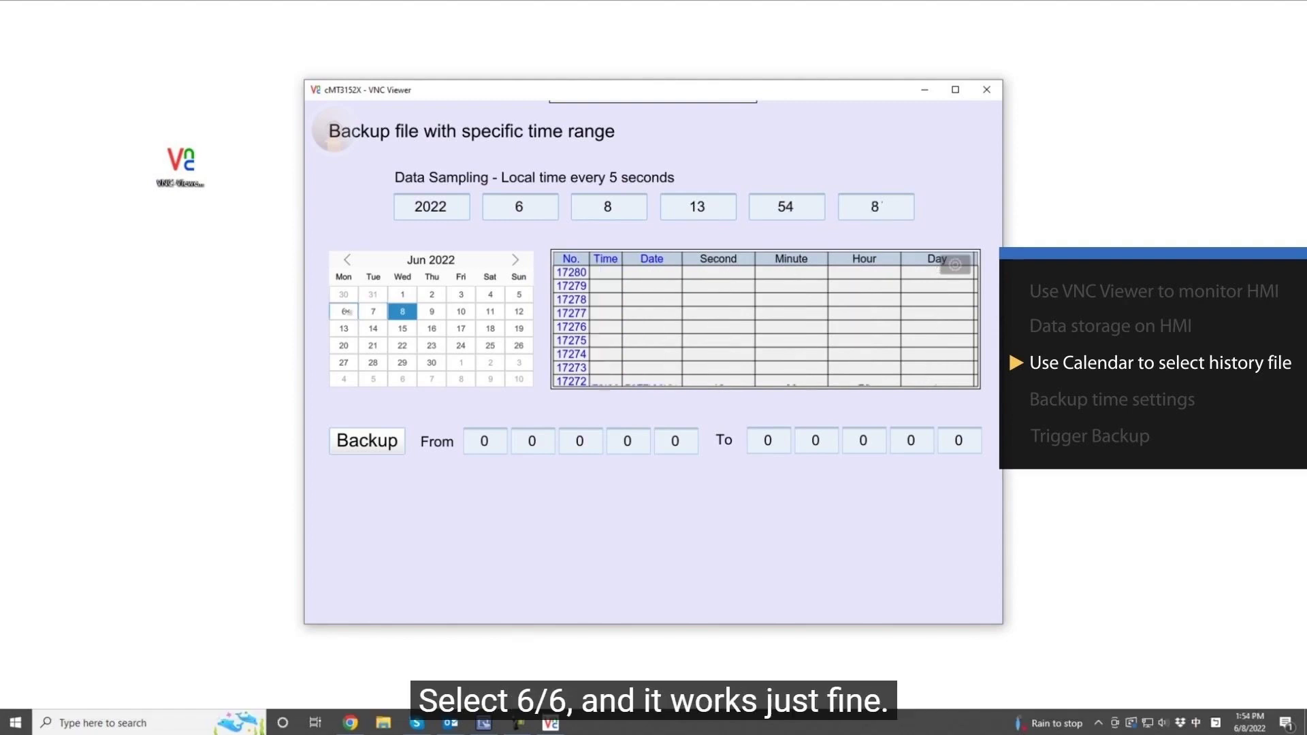
pyautogui.click(345, 311)
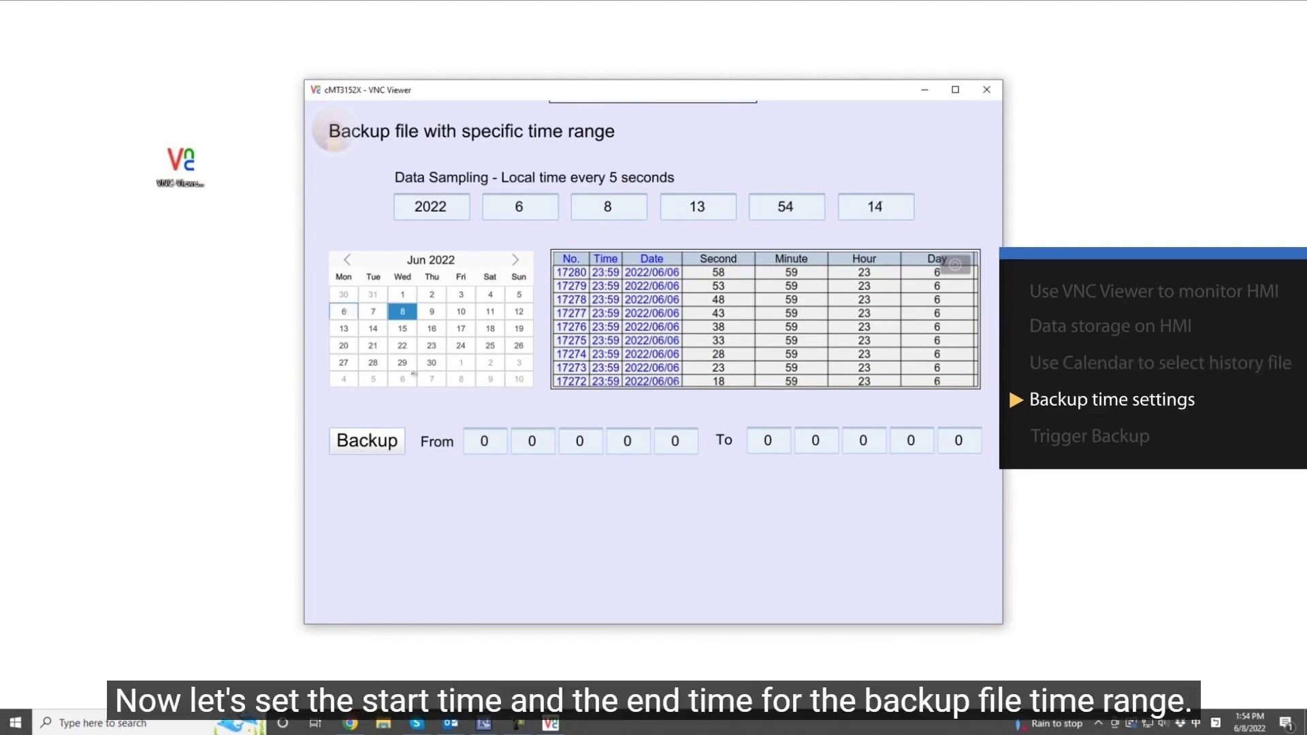
# Enter the backup start time 2022/6/6 9:30 on the keypad
pyautogui.click(482, 442)
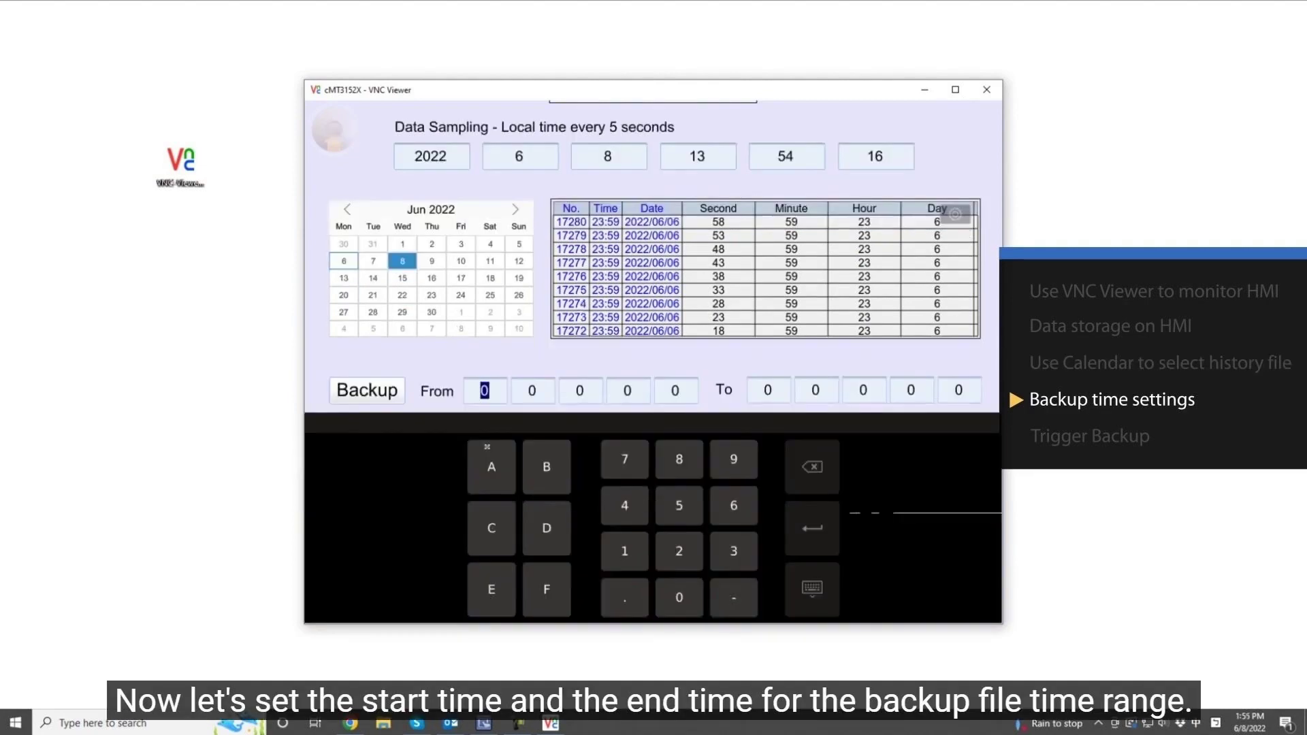
pyautogui.click(681, 551)
pyautogui.click(679, 597)
pyautogui.click(681, 551)
pyautogui.click(681, 551)
pyautogui.click(799, 535)
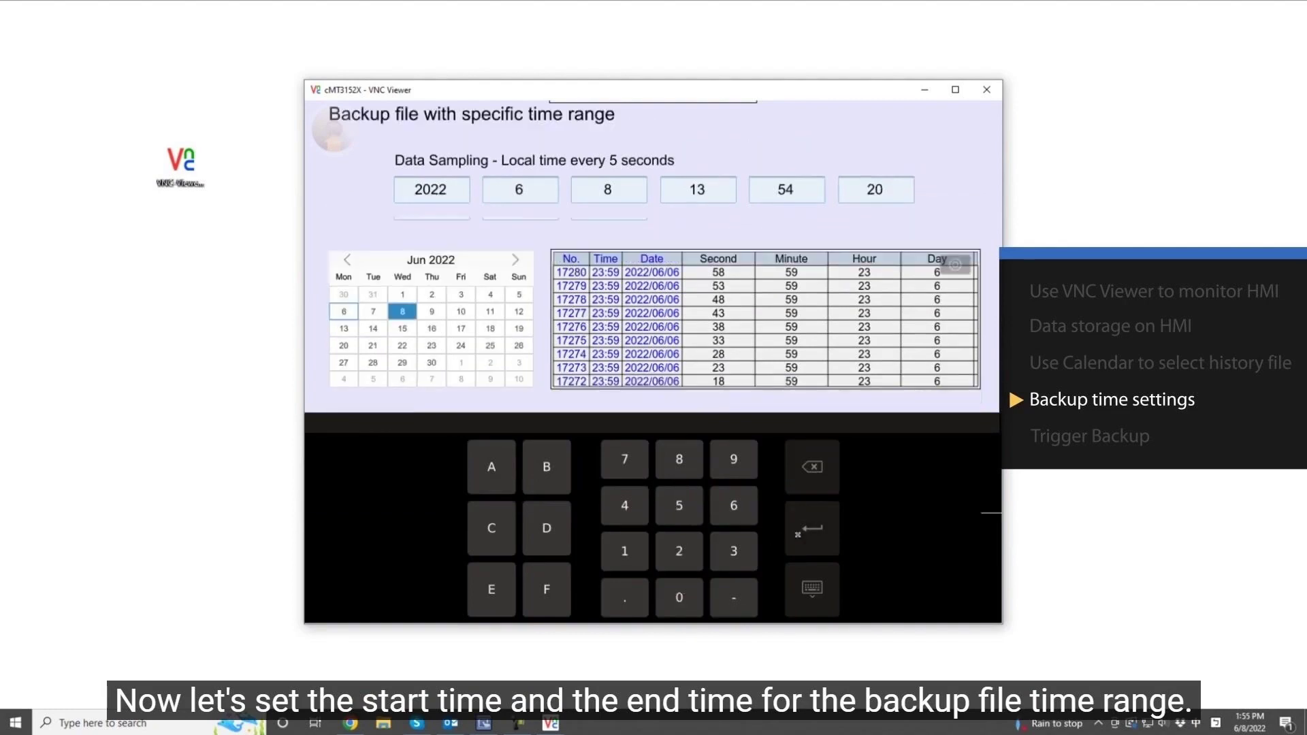
pyautogui.click(532, 441)
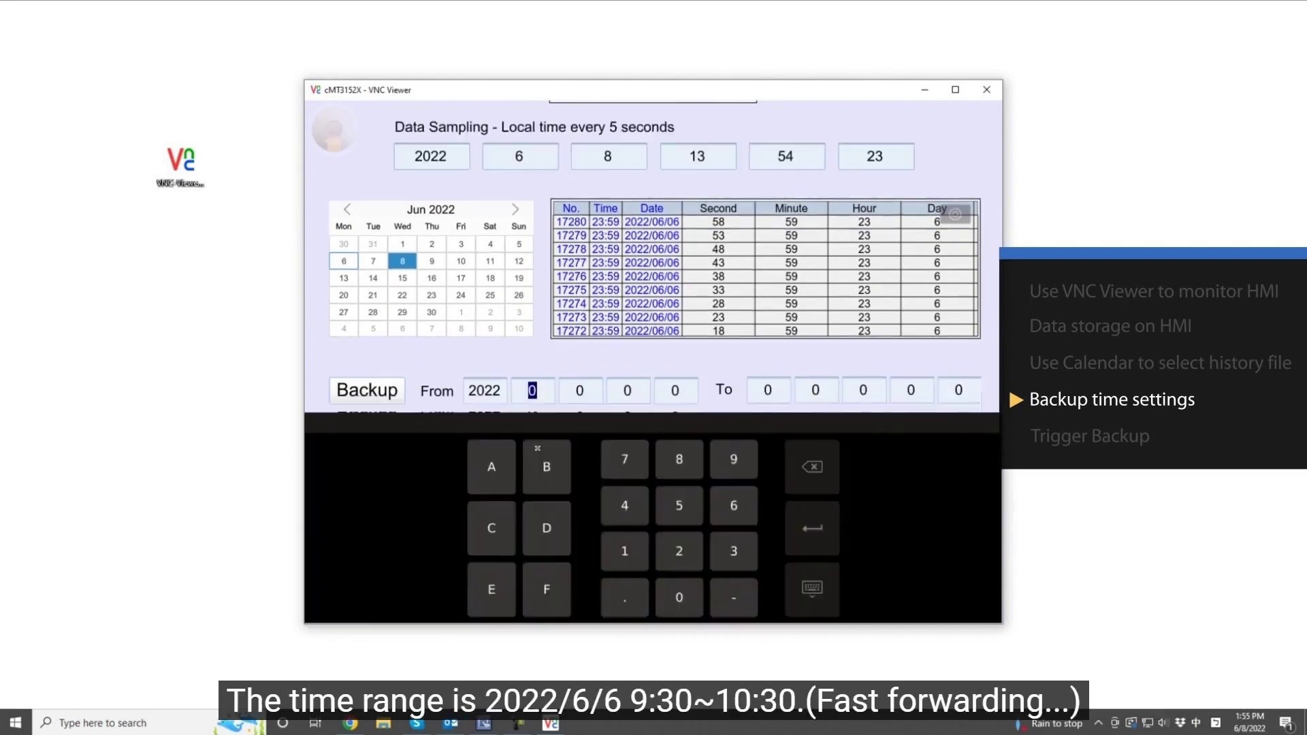
pyautogui.click(733, 505)
pyautogui.click(812, 528)
pyautogui.click(579, 441)
pyautogui.click(733, 505)
pyautogui.click(812, 528)
pyautogui.click(627, 441)
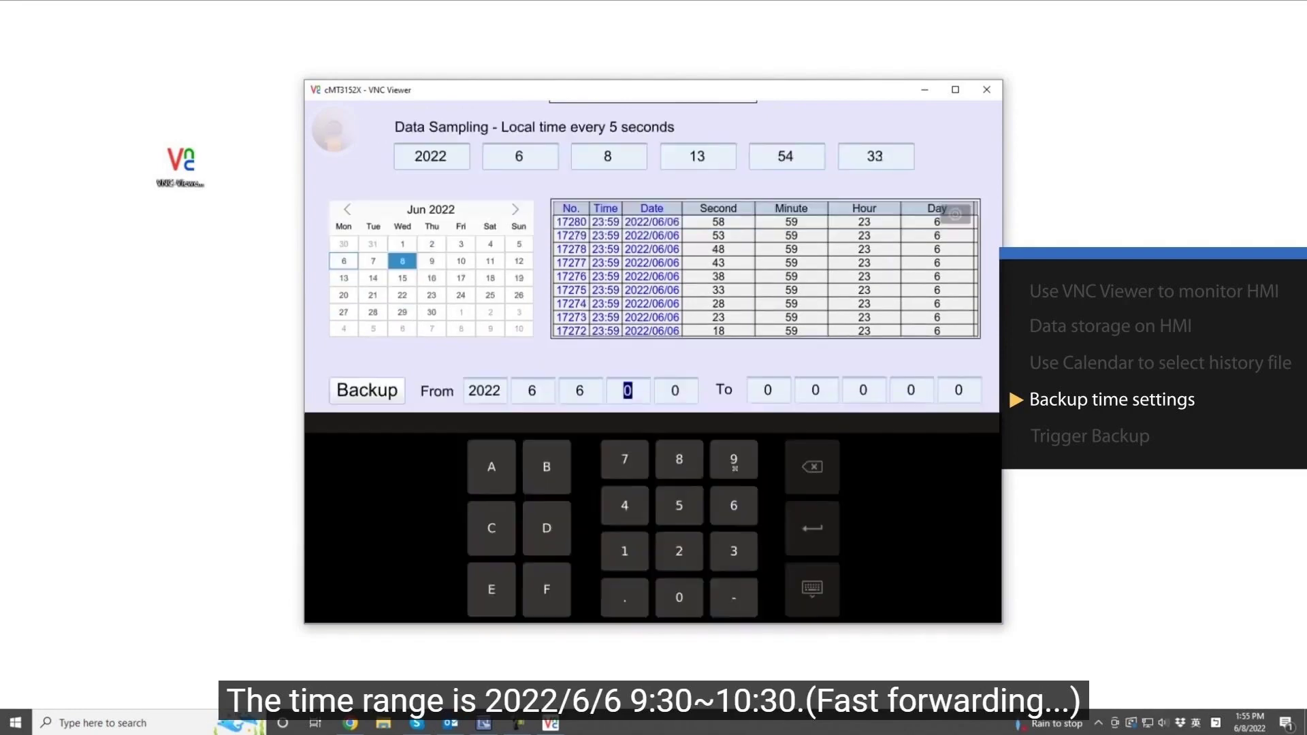
pyautogui.click(733, 459)
pyautogui.click(674, 390)
pyautogui.click(733, 551)
pyautogui.click(679, 597)
pyautogui.click(812, 529)
# Enter the end time 2022/6/6 10:30 and trigger the backup
pyautogui.click(767, 441)
pyautogui.write('2022')
pyautogui.press('Return')
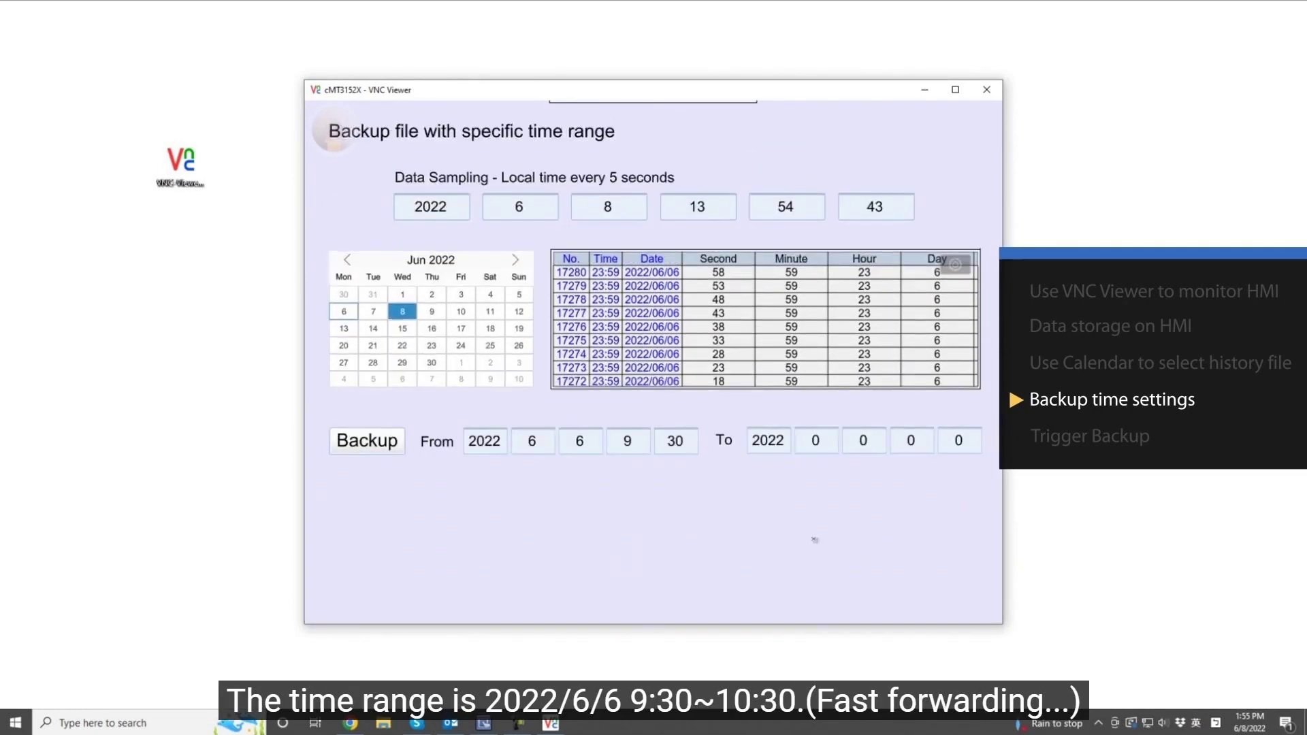
pyautogui.click(814, 441)
pyautogui.write('6')
pyautogui.press('Return')
pyautogui.click(863, 441)
pyautogui.write('6')
pyautogui.press('Return')
pyautogui.click(910, 440)
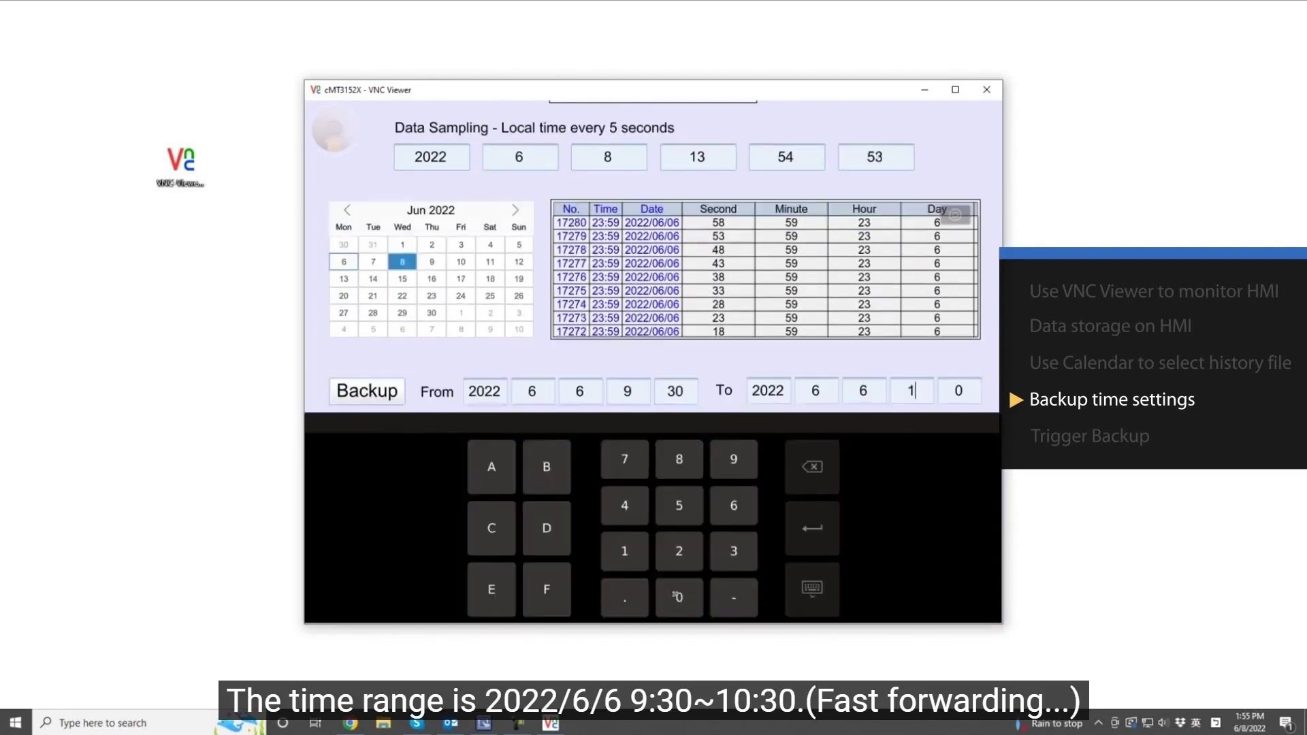
pyautogui.write('10')
pyautogui.press('Return')
pyautogui.click(958, 440)
pyautogui.write('30')
pyautogui.press('Return')
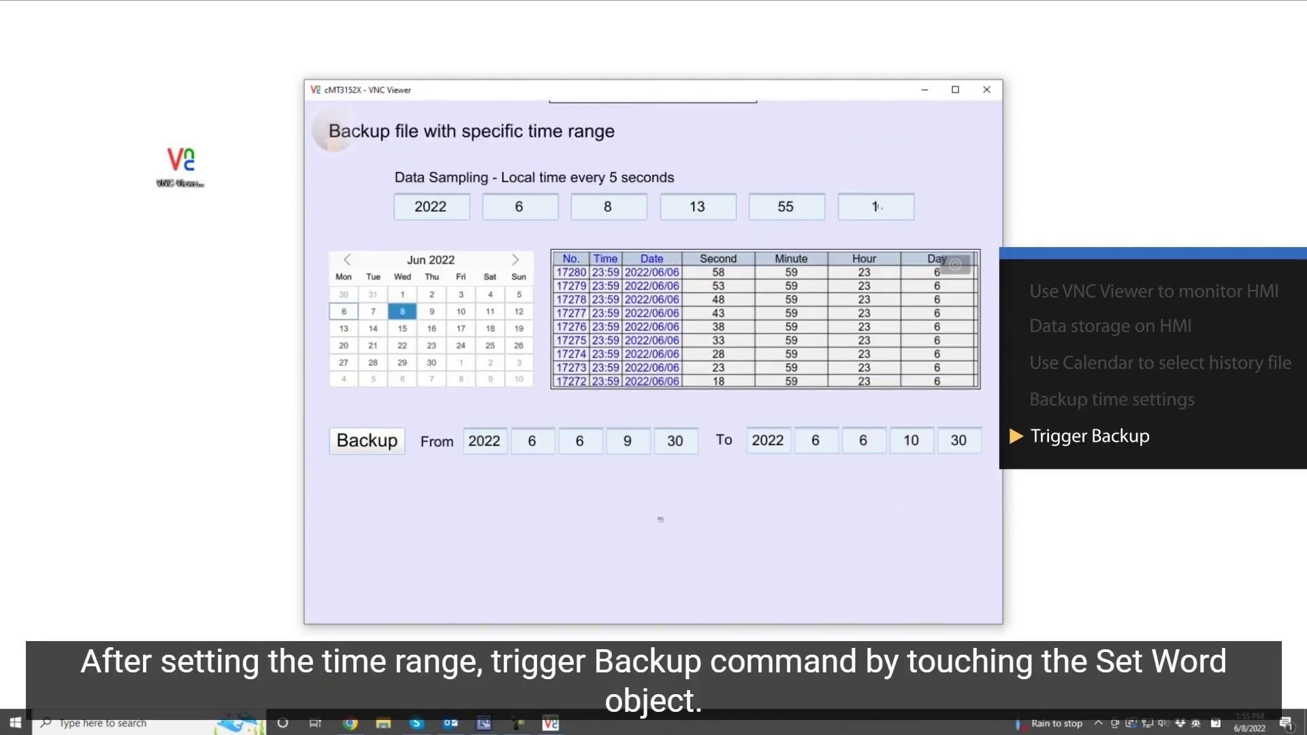
pyautogui.click(381, 447)
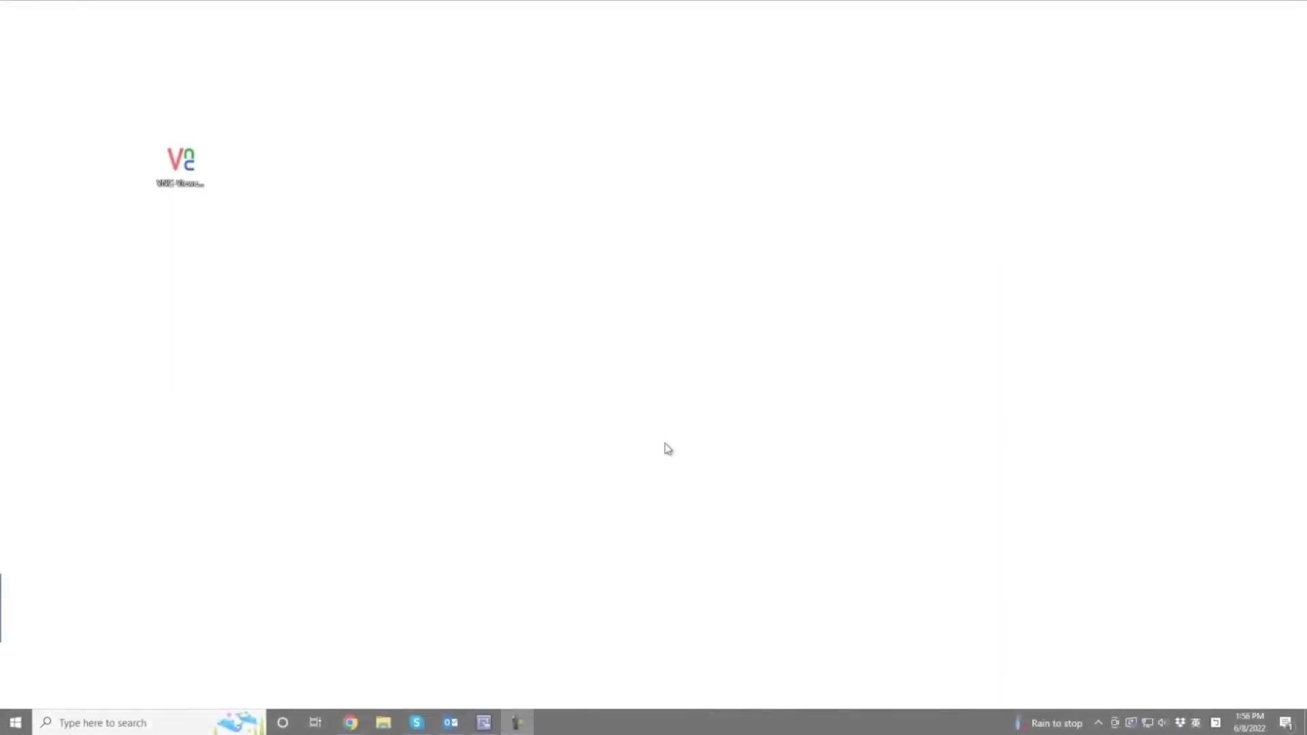
# Open the HMI's FTP server at 192.168.2.119 in File Explorer, adding the FTP login credentials
pyautogui.click(385, 723)
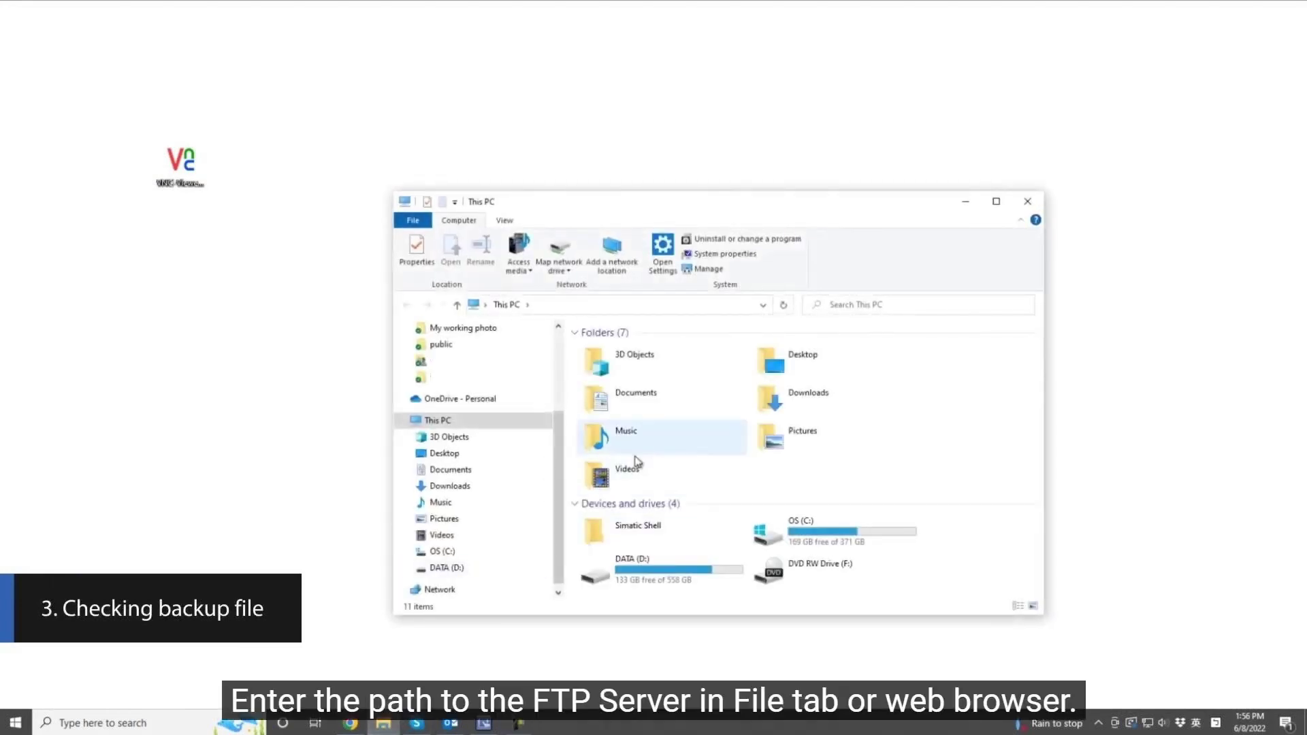
pyautogui.click(734, 306)
pyautogui.write('ftp')
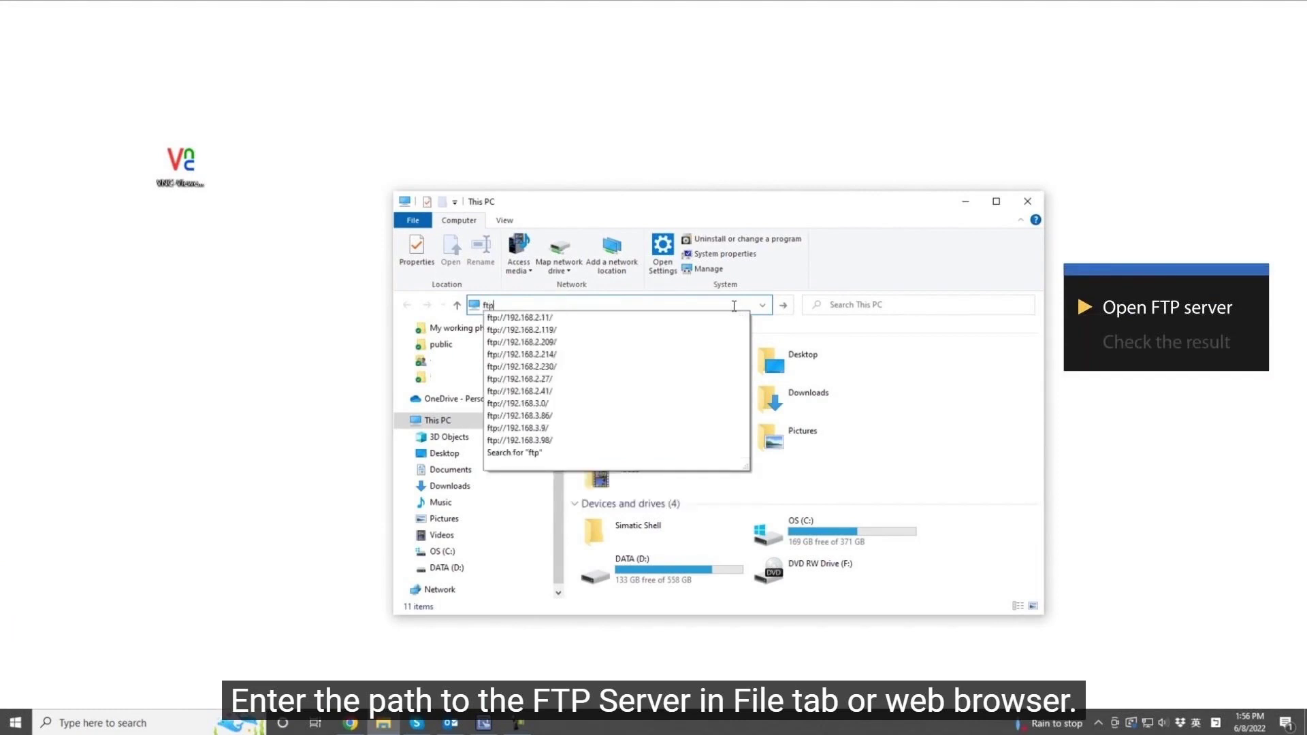
pyautogui.press('Down')
pyautogui.press('Down')
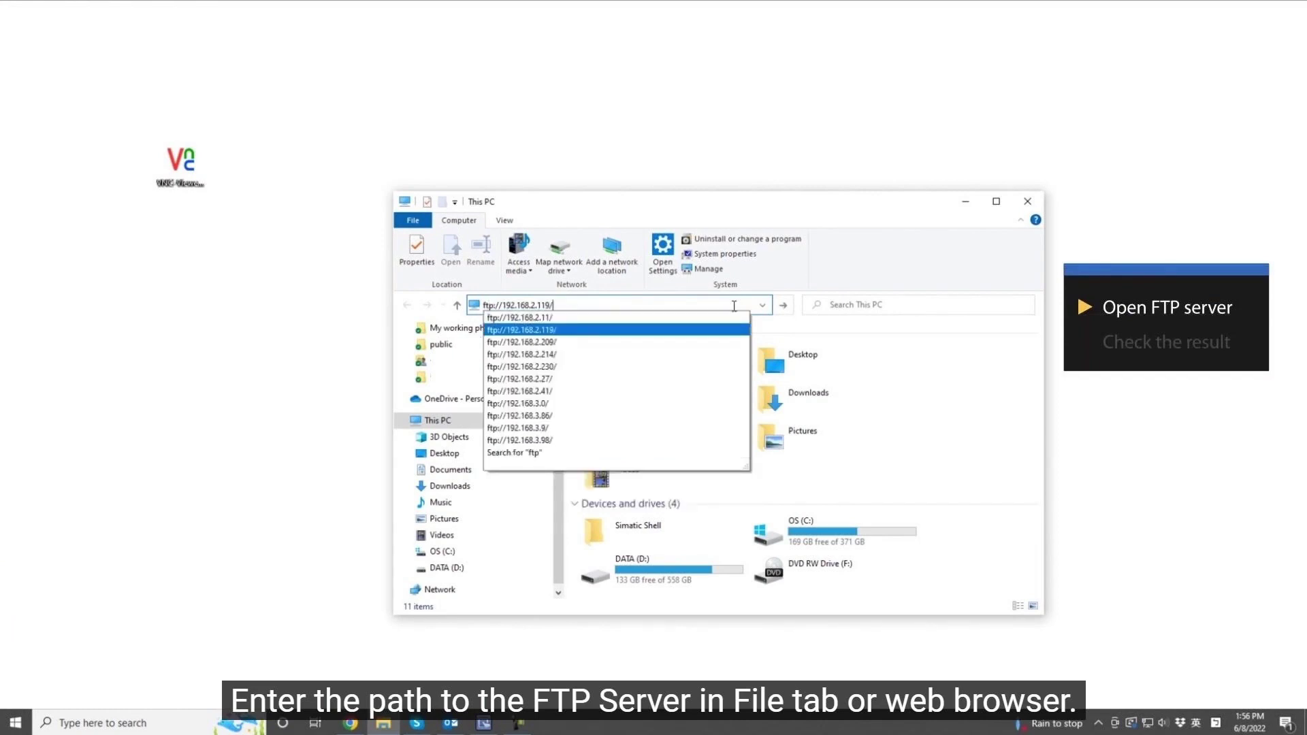
pyautogui.press('Left')
pyautogui.press('Left')
pyautogui.press('Left')
pyautogui.press('Left')
pyautogui.press('Left')
pyautogui.press('Left')
pyautogui.press('Left')
pyautogui.press('Left')
pyautogui.press('Left')
pyautogui.press('Left')
pyautogui.press('Left')
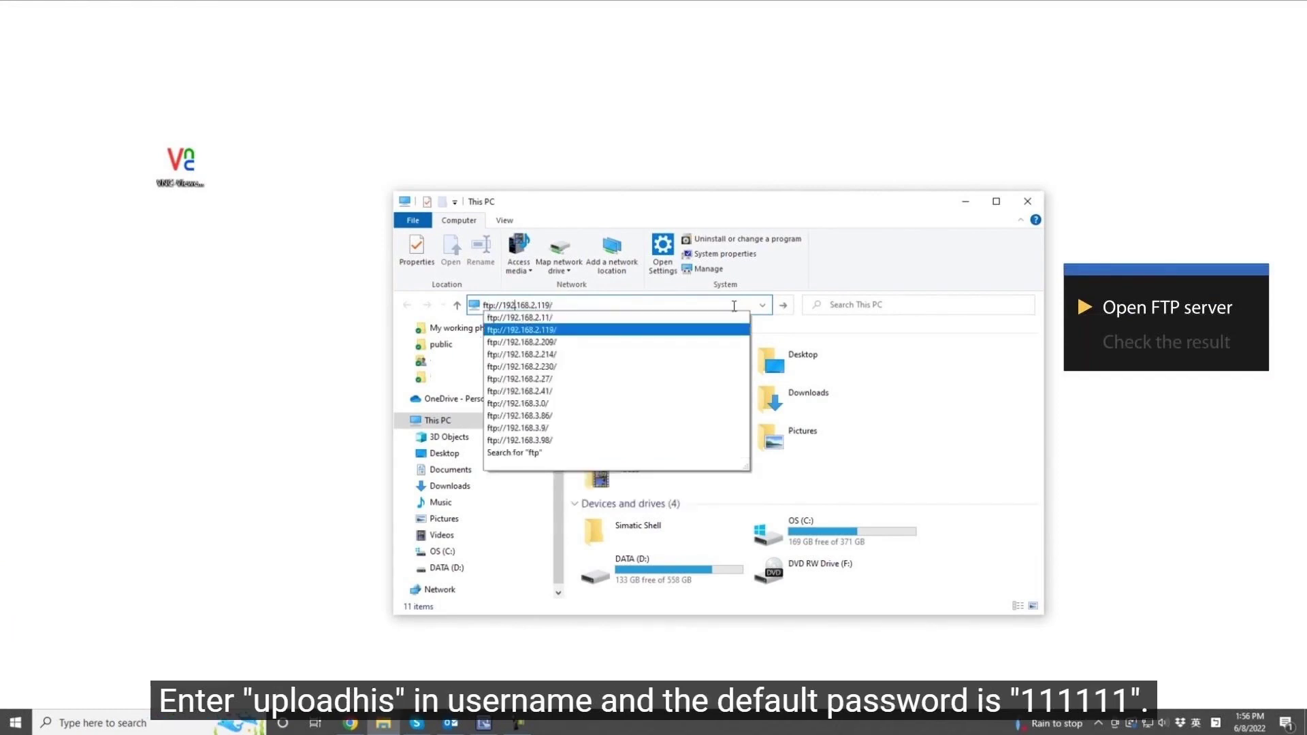
pyautogui.press('Left')
pyautogui.press('Left')
pyautogui.press('Left')
pyautogui.write('uploadhi')
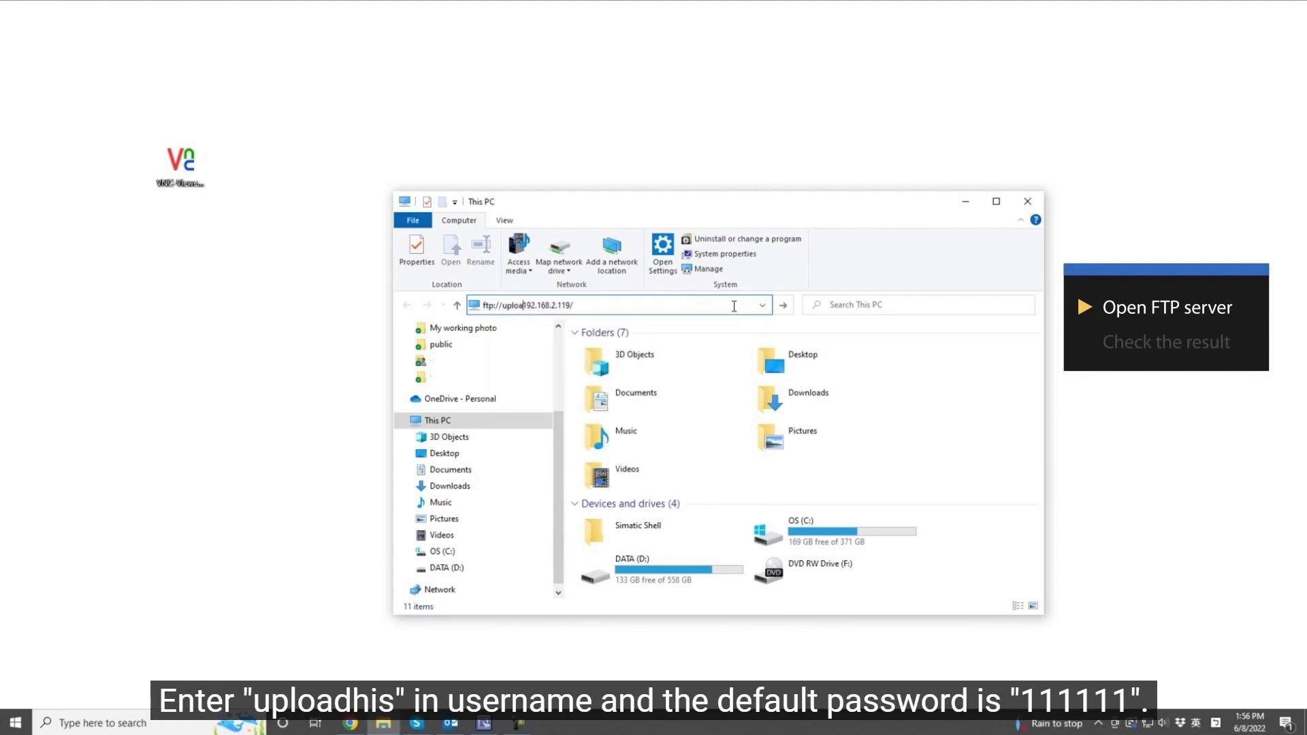
pyautogui.write('s:111111@')
pyautogui.press('Return')
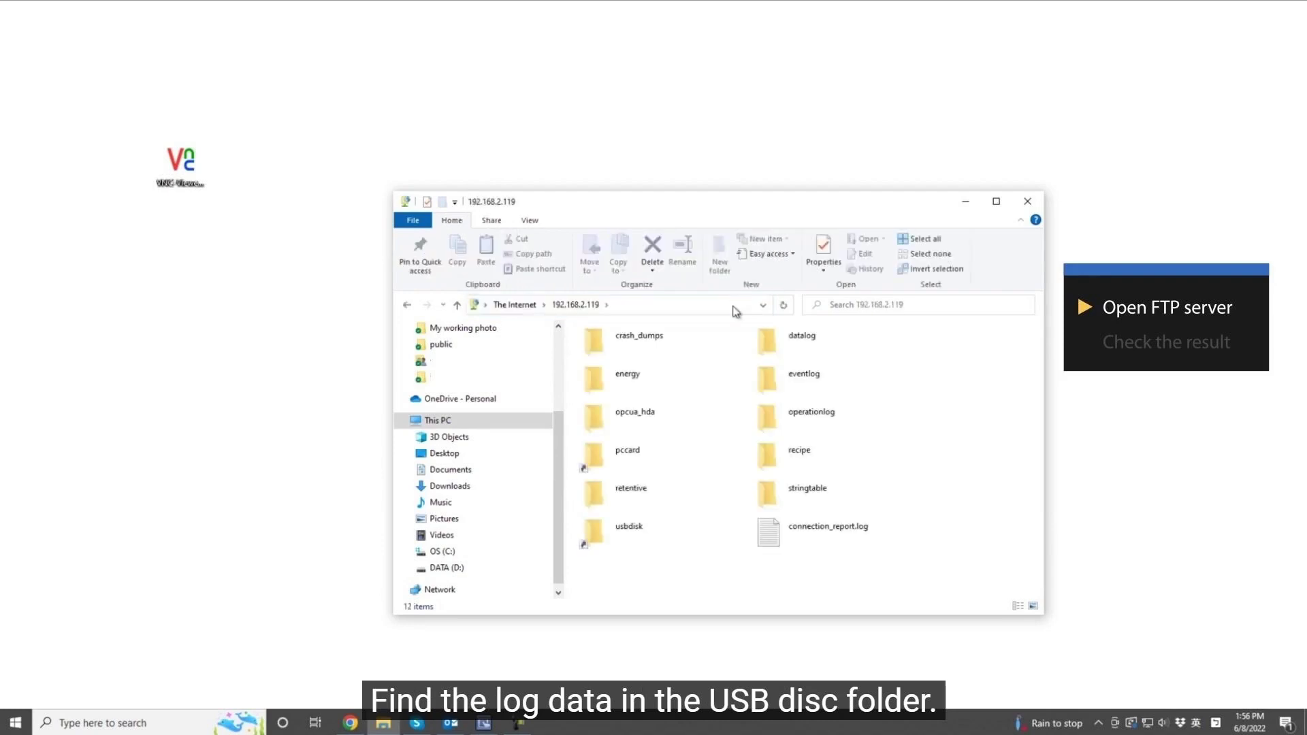
# Copy log000_20220606.csv from usbdisk > disk_a_1 > datalog to the desktop and open it in Excel
pyautogui.doubleClick(642, 540)
pyautogui.doubleClick(655, 344)
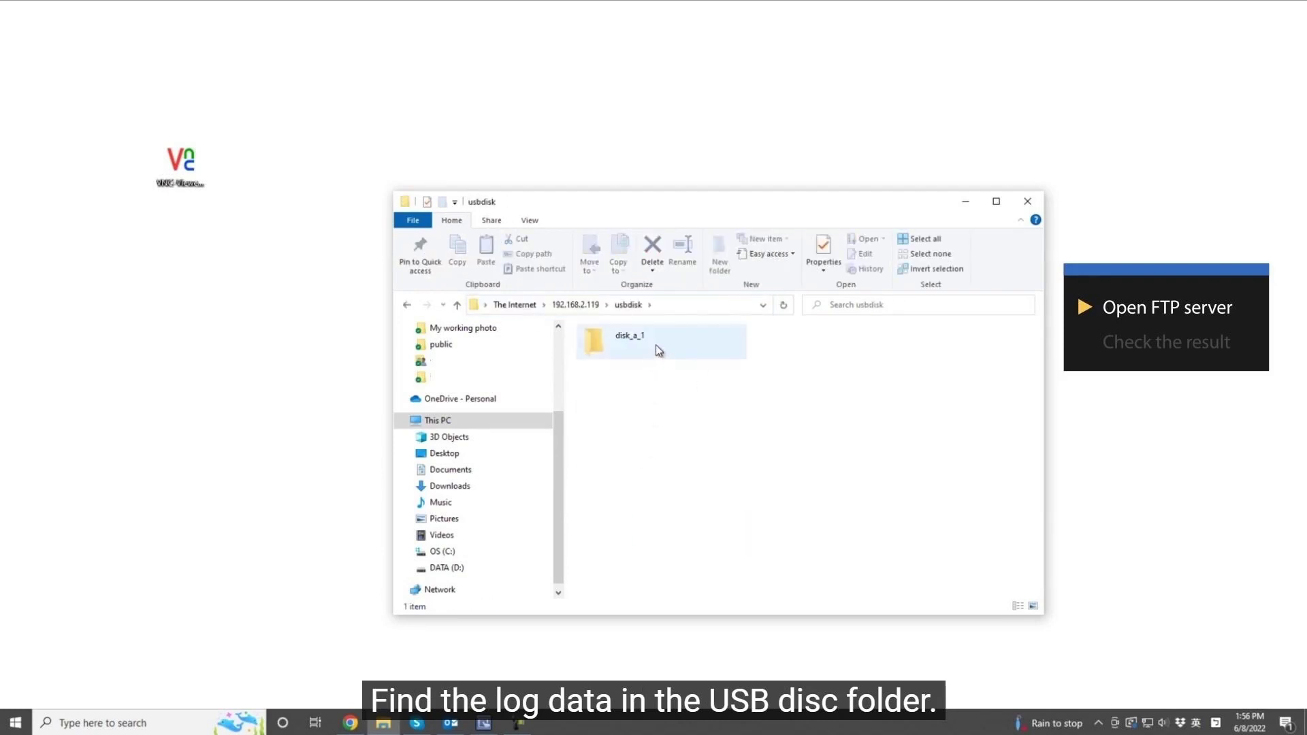
pyautogui.doubleClick(659, 369)
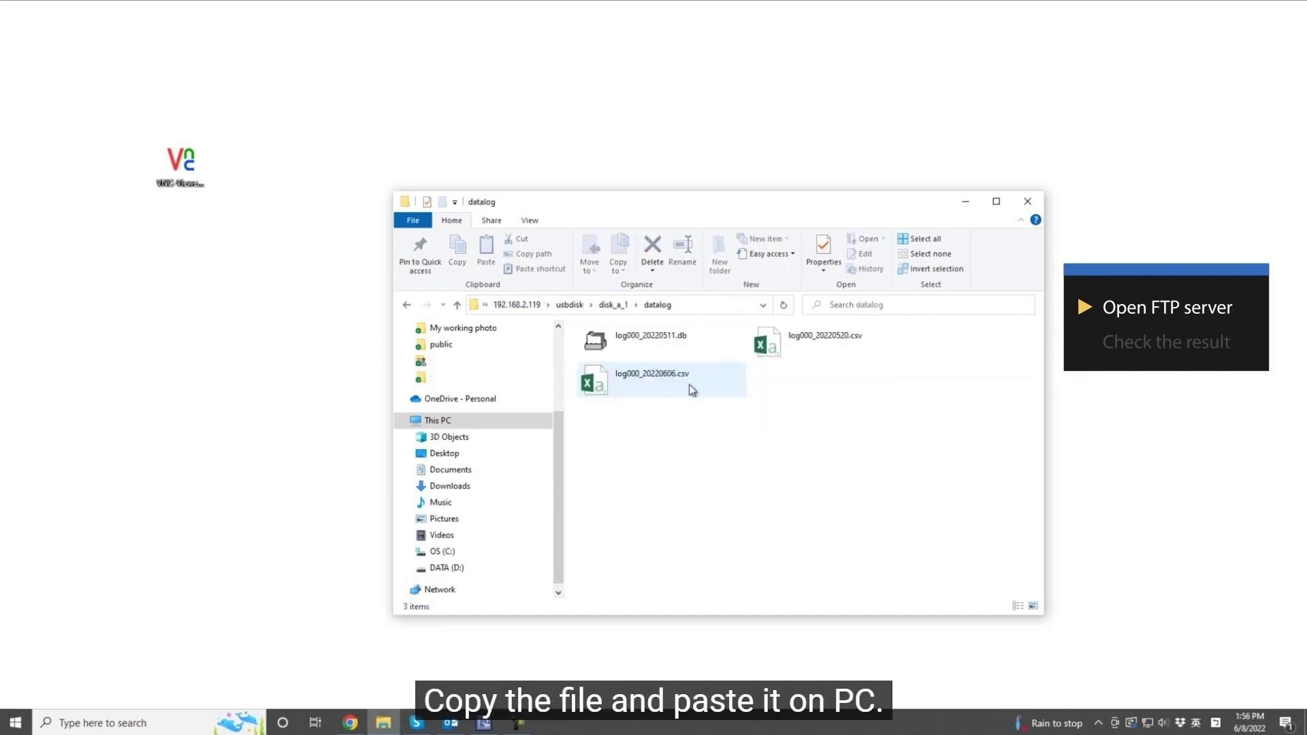
pyautogui.moveTo(689, 384); pyautogui.dragTo(189, 231)
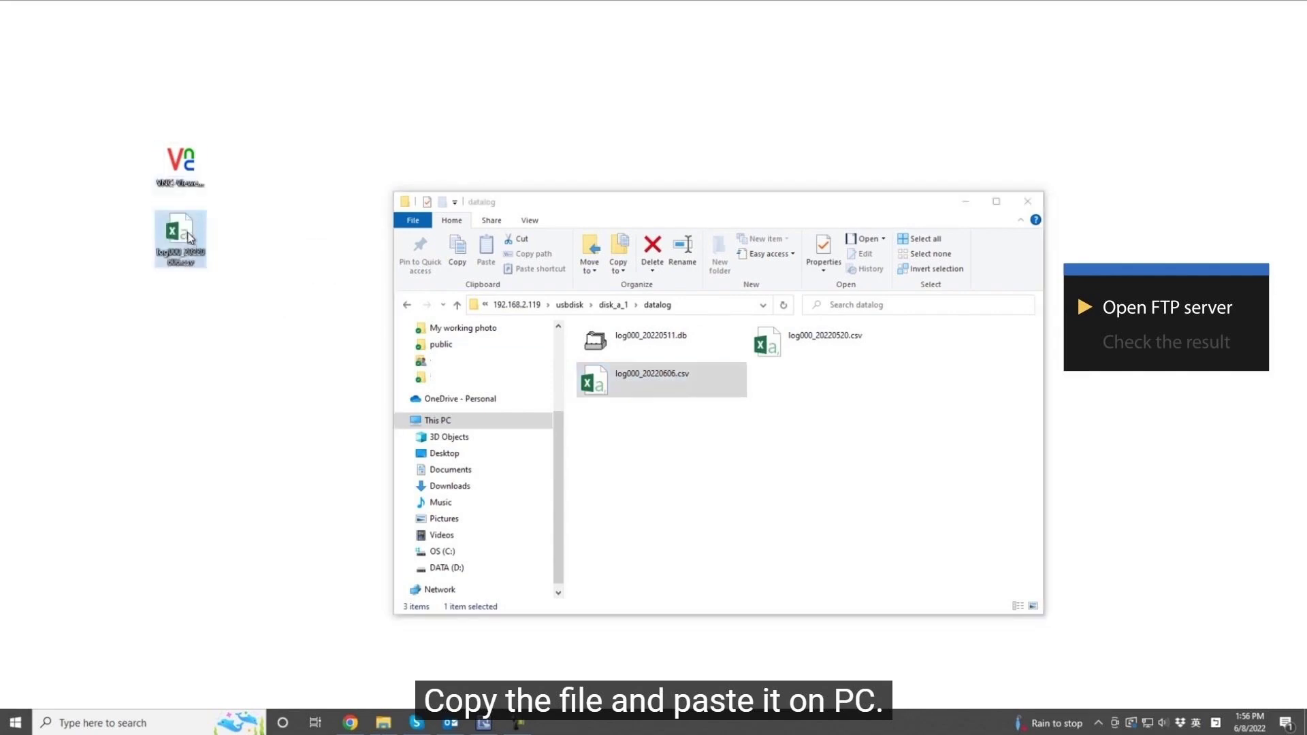
pyautogui.doubleClick(189, 237)
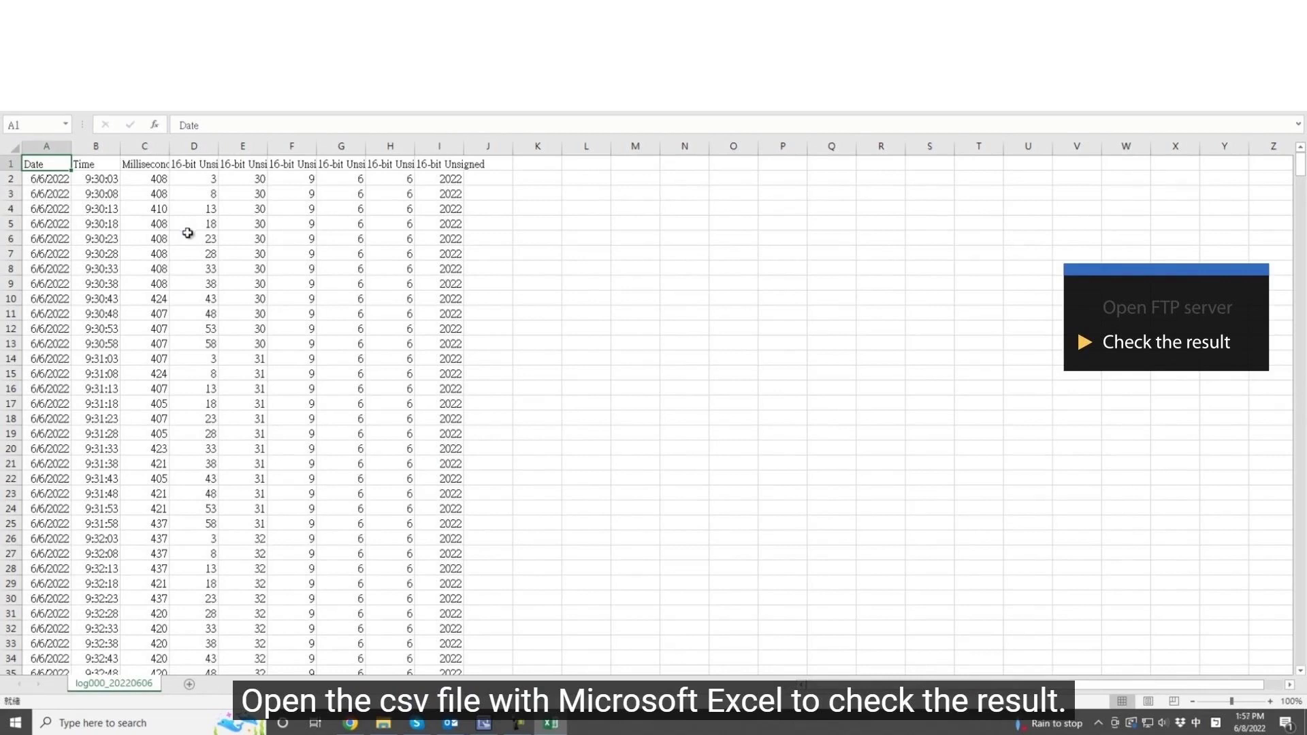
pyautogui.click(110, 185)
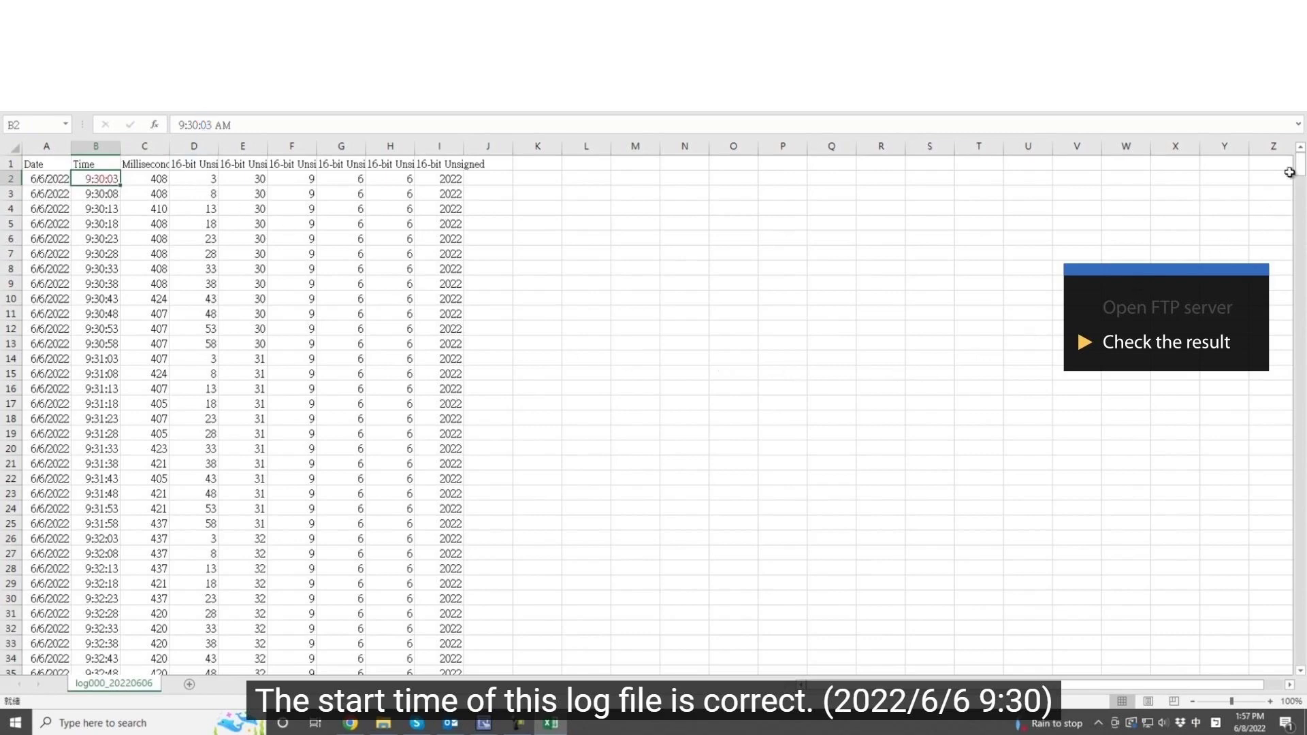
pyautogui.moveTo(1300, 166); pyautogui.dragTo(1294, 669)
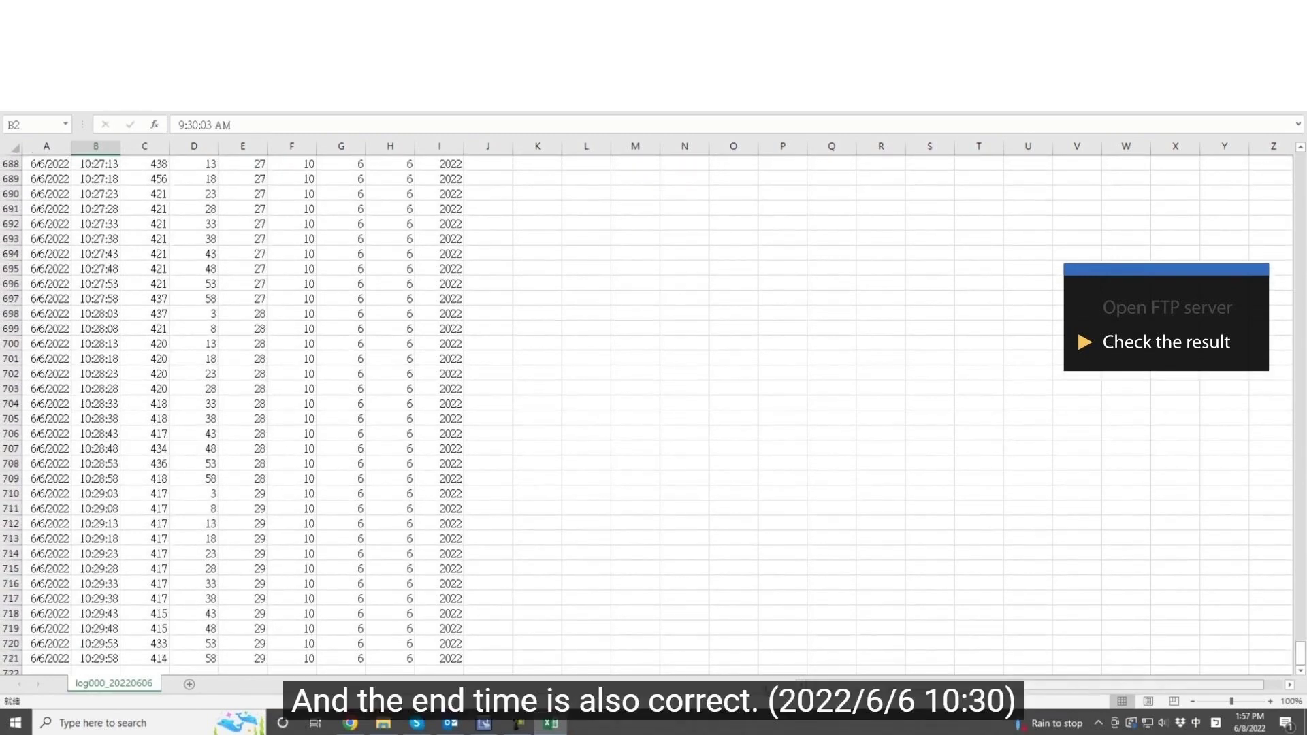
pyautogui.click(110, 653)
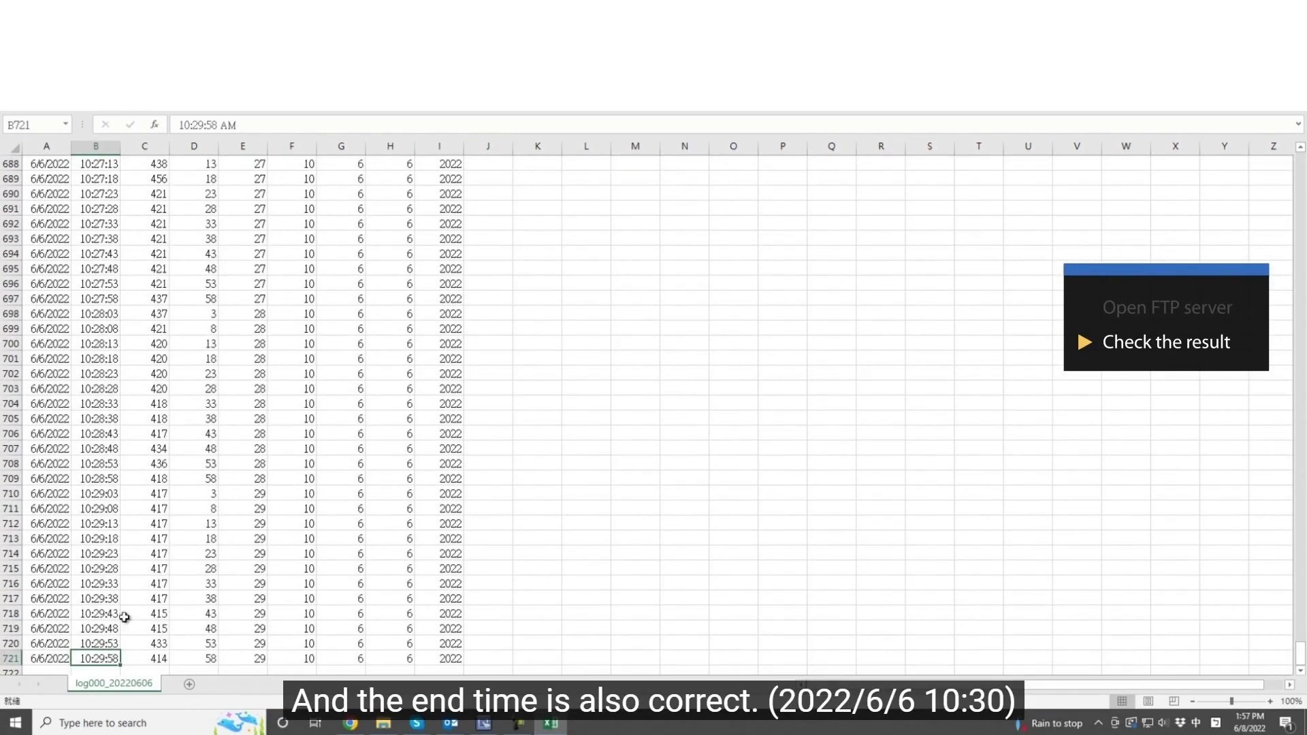